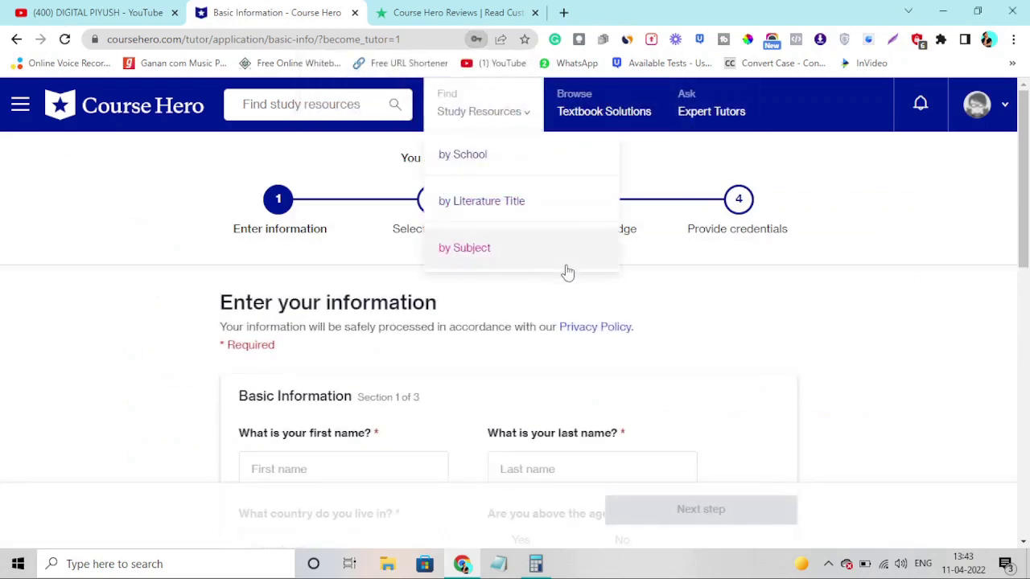
# Fill in Basic Information with the applicant's first and last name, country India, Yes for above age 13 and phone number, and continue to the next section.
pyautogui.scroll(-2, 620, 351)
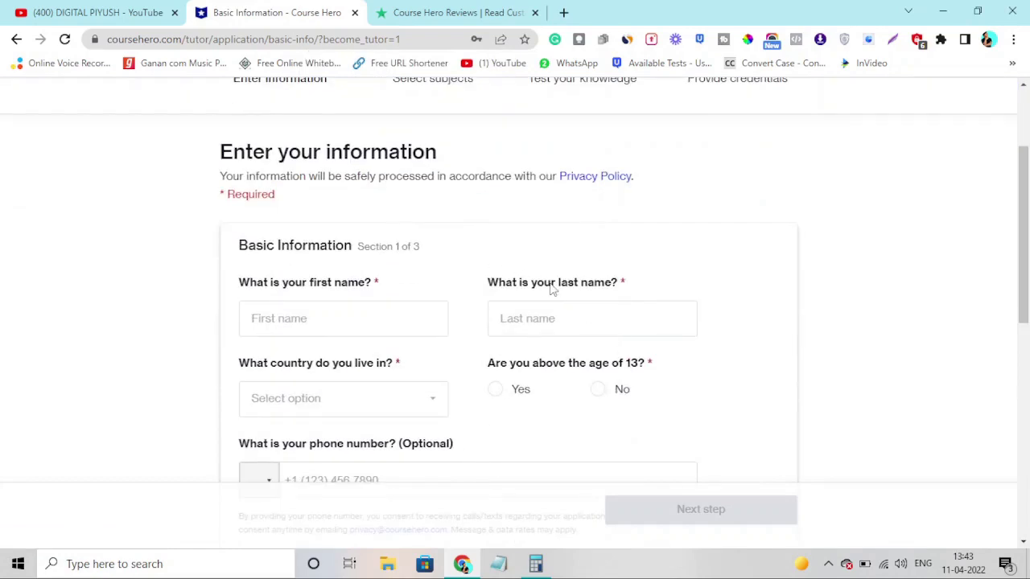
pyautogui.scroll(2, 552, 290)
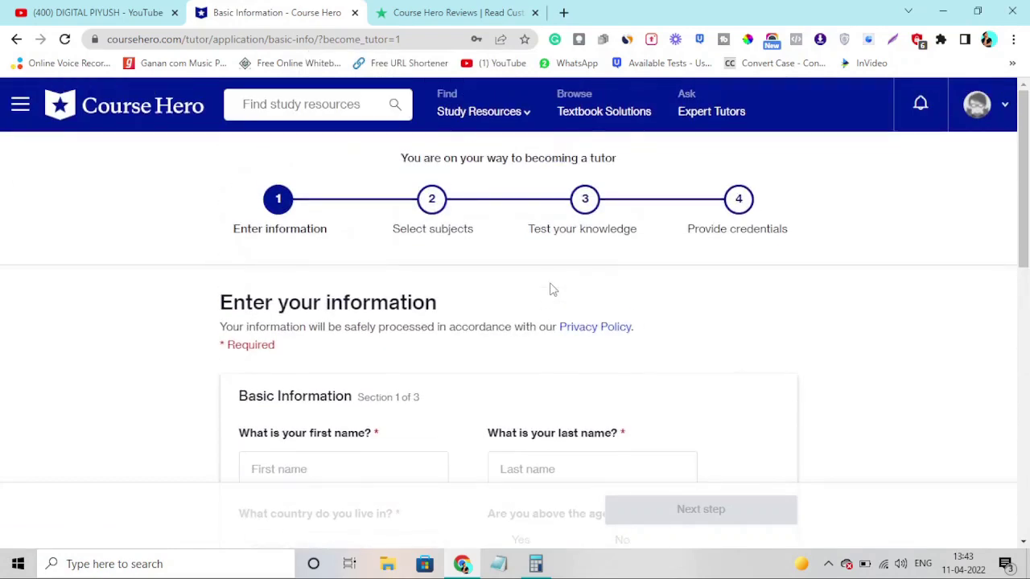
pyautogui.scroll(-2, 552, 289)
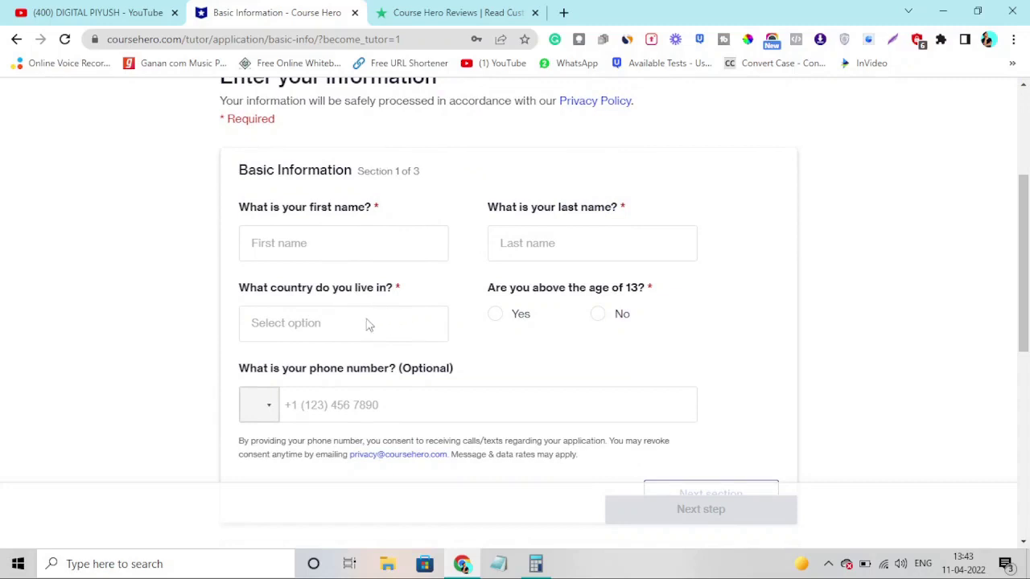
pyautogui.scroll(-1, 591, 326)
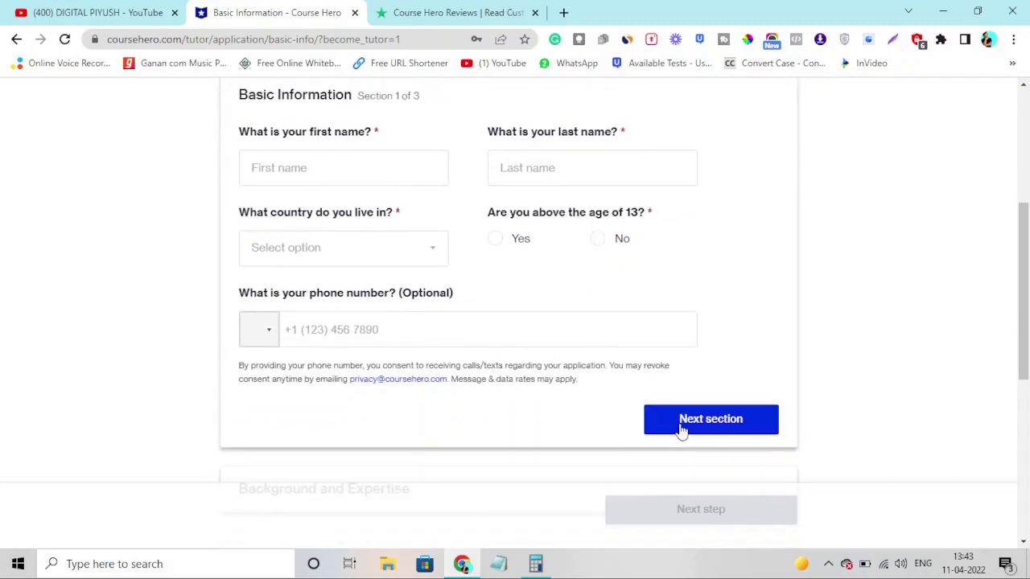
pyautogui.scroll(3, 501, 476)
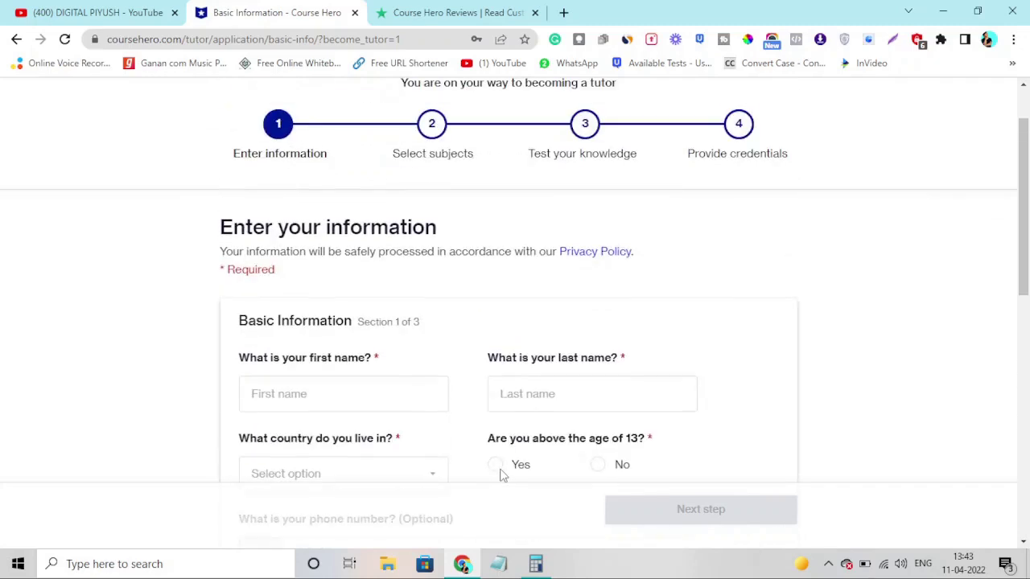
pyautogui.scroll(-2, 500, 475)
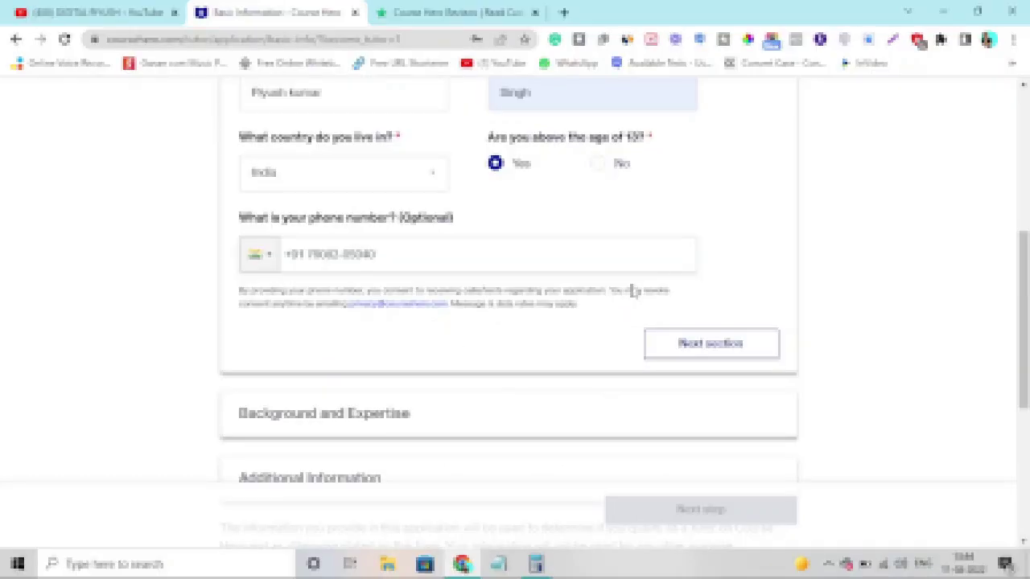
pyautogui.scroll(2, 632, 291)
pyautogui.scroll(-3, 632, 291)
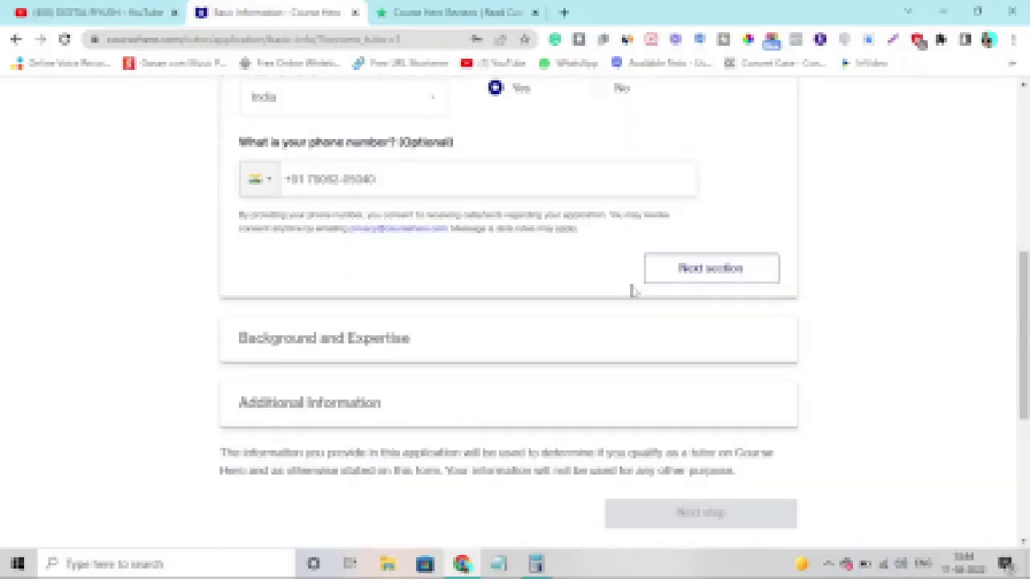
pyautogui.click(708, 272)
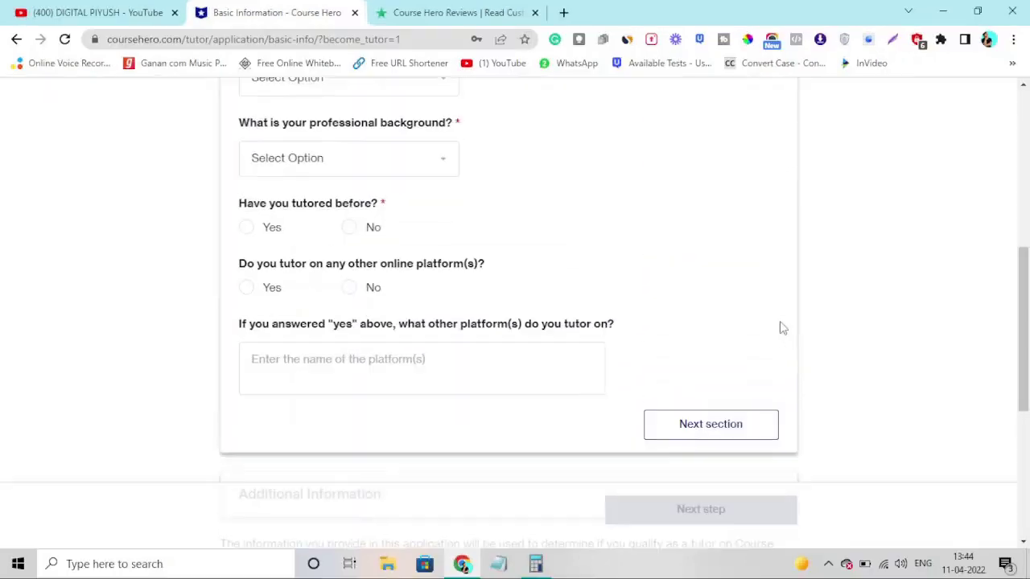
# Review the available choices for highest completed education level and professional background in the Background and Expertise section.
pyautogui.scroll(-1, 761, 332)
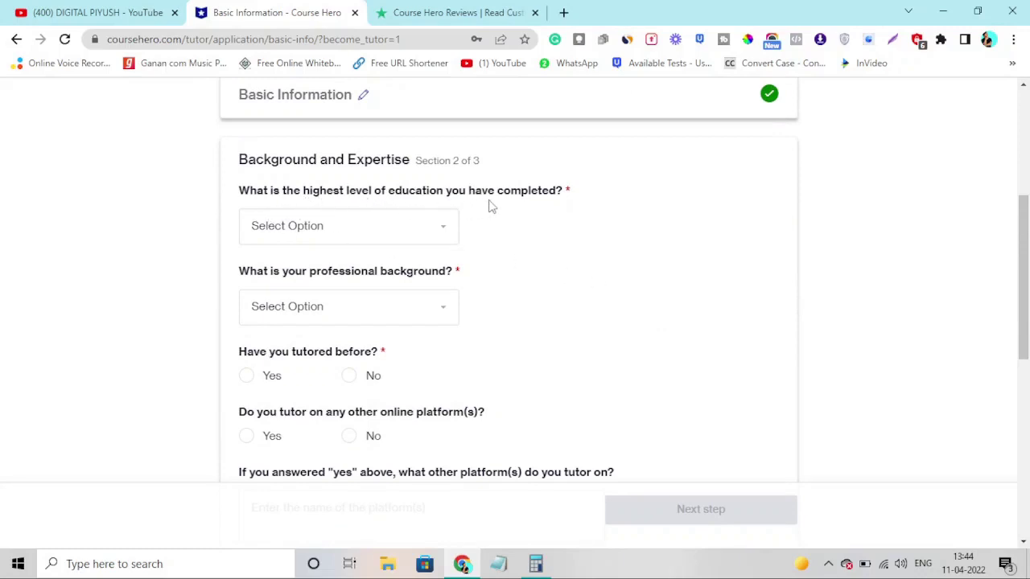
pyautogui.click(445, 232)
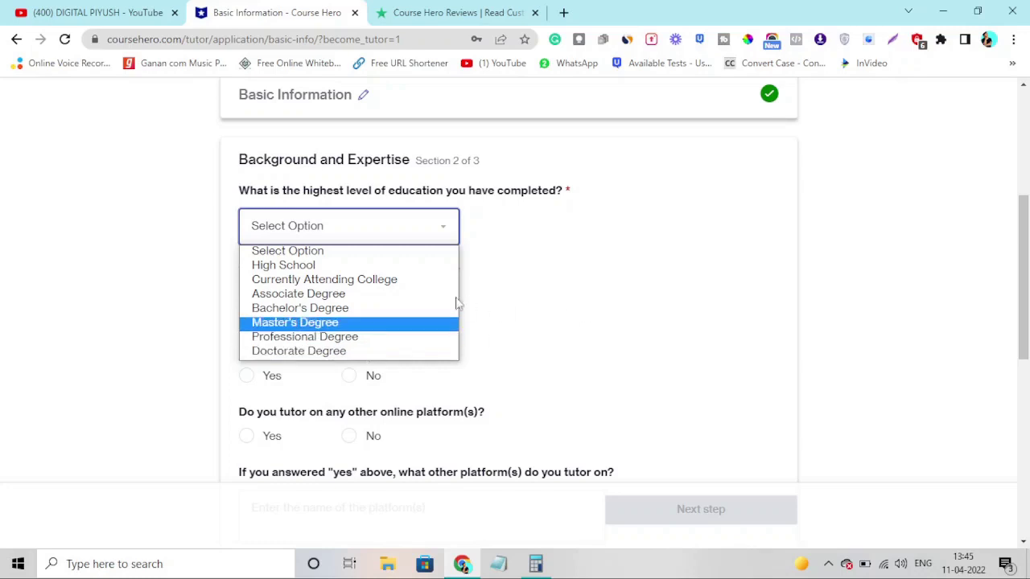
pyautogui.click(361, 243)
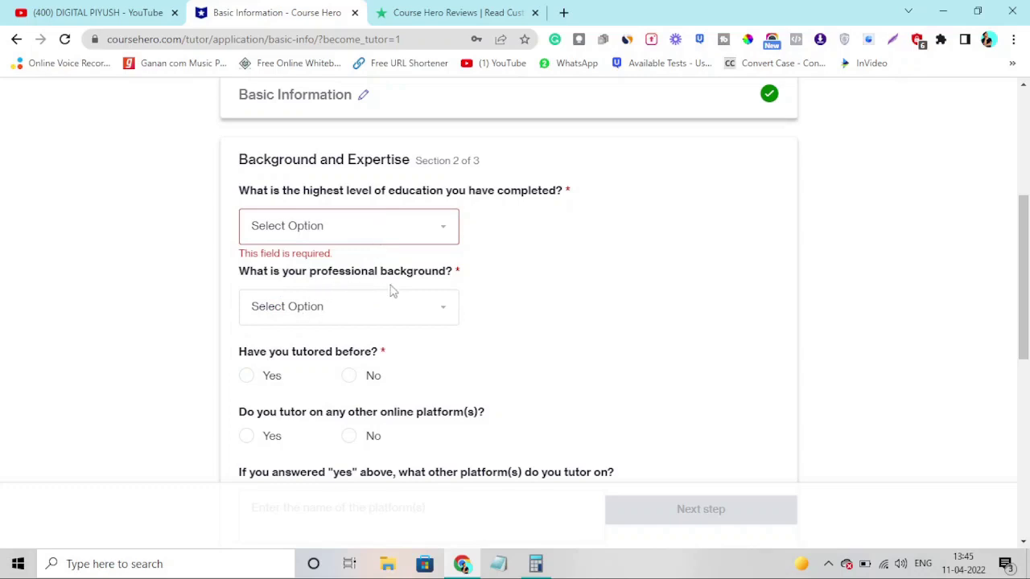
pyautogui.click(433, 299)
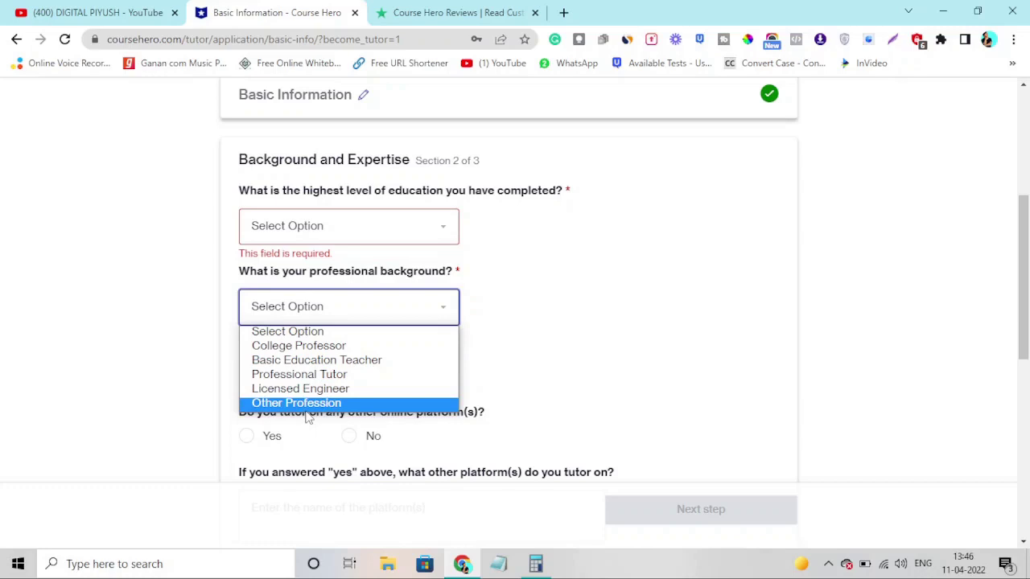
pyautogui.click(147, 359)
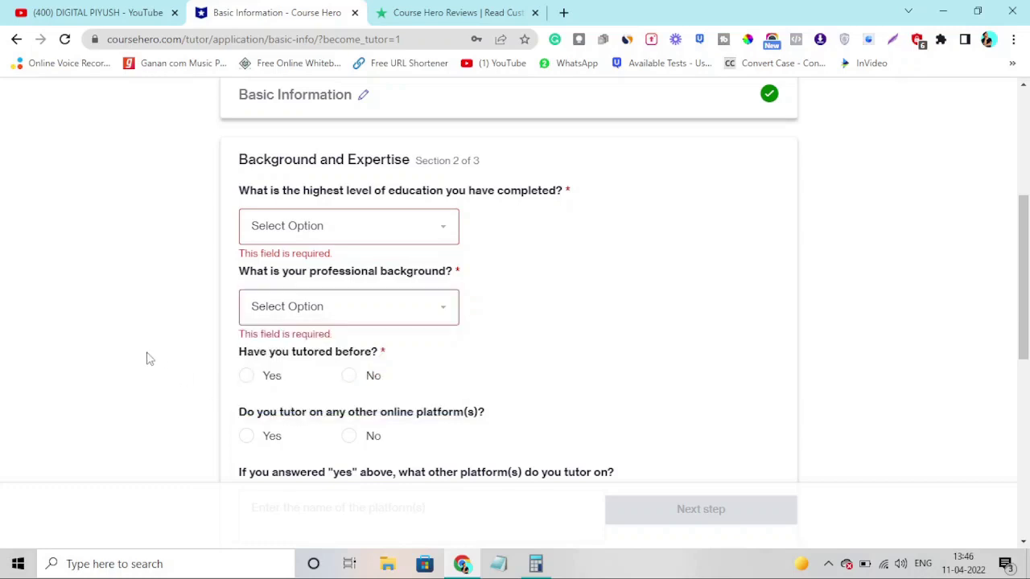
# Answer Yes to having tutored before and Yes to tutoring on other online platforms.
pyautogui.scroll(-2, 286, 370)
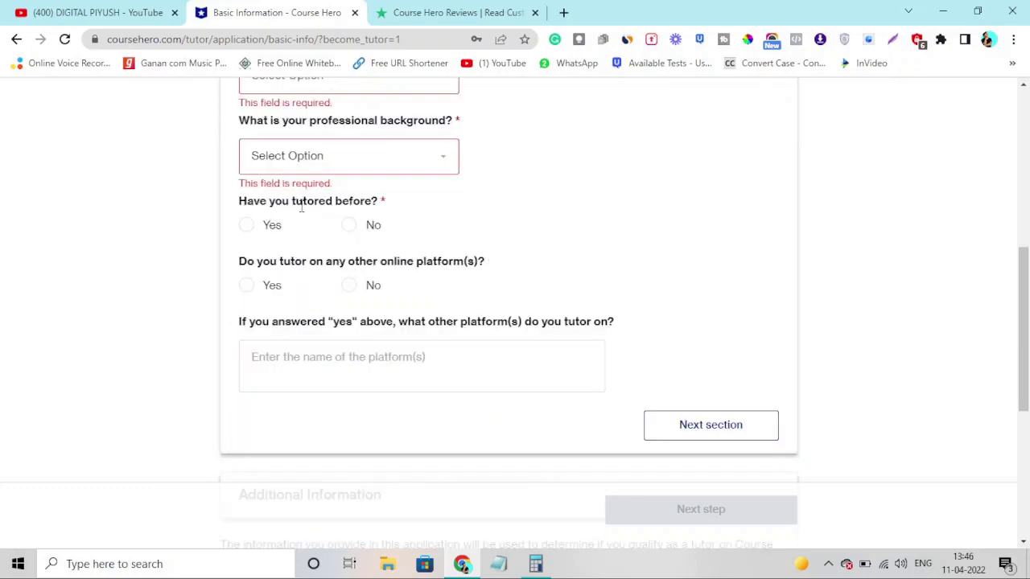
pyautogui.click(247, 228)
pyautogui.click(247, 288)
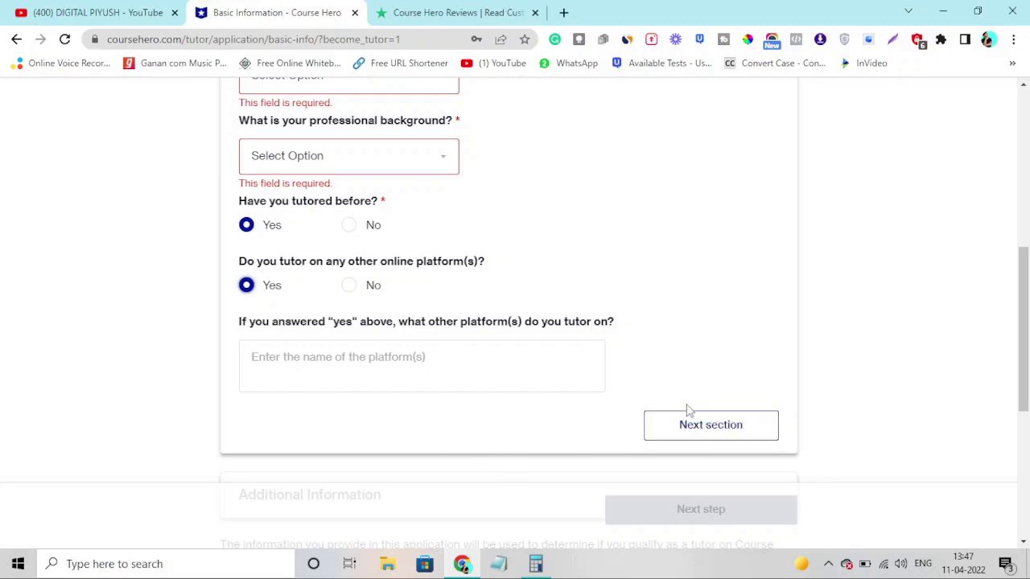
# Choose Associate Degree and Other Profession, describe over 2 years of live Google Meet and Zoom tutoring as other platforms, and continue to the next section.
pyautogui.scroll(3, 688, 410)
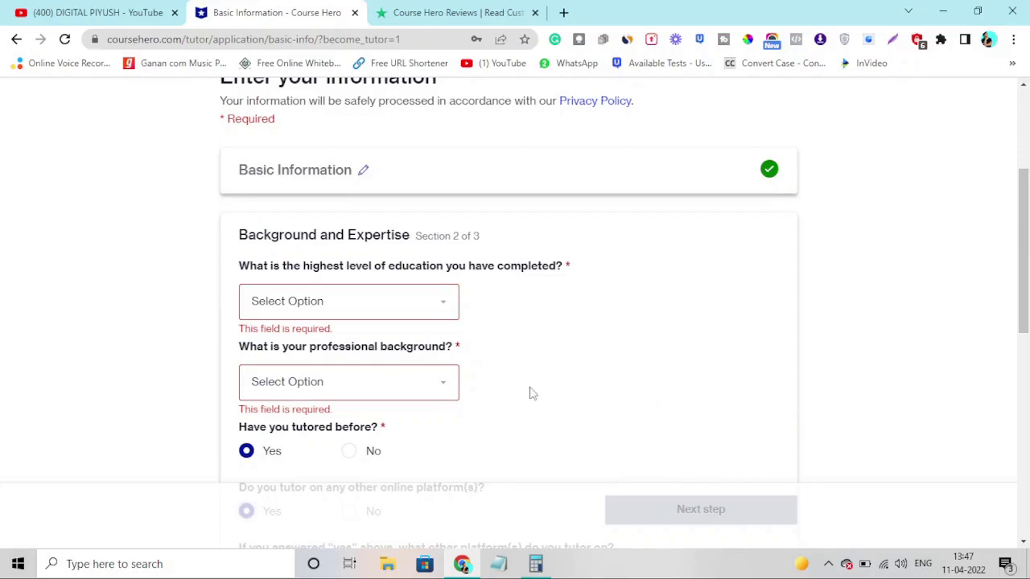
pyautogui.click(435, 307)
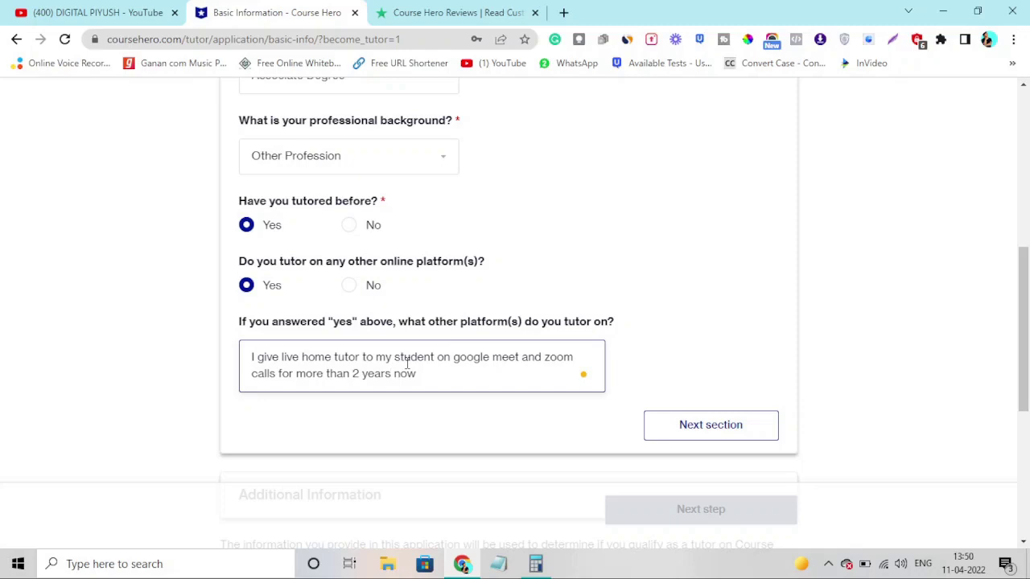
pyautogui.click(704, 434)
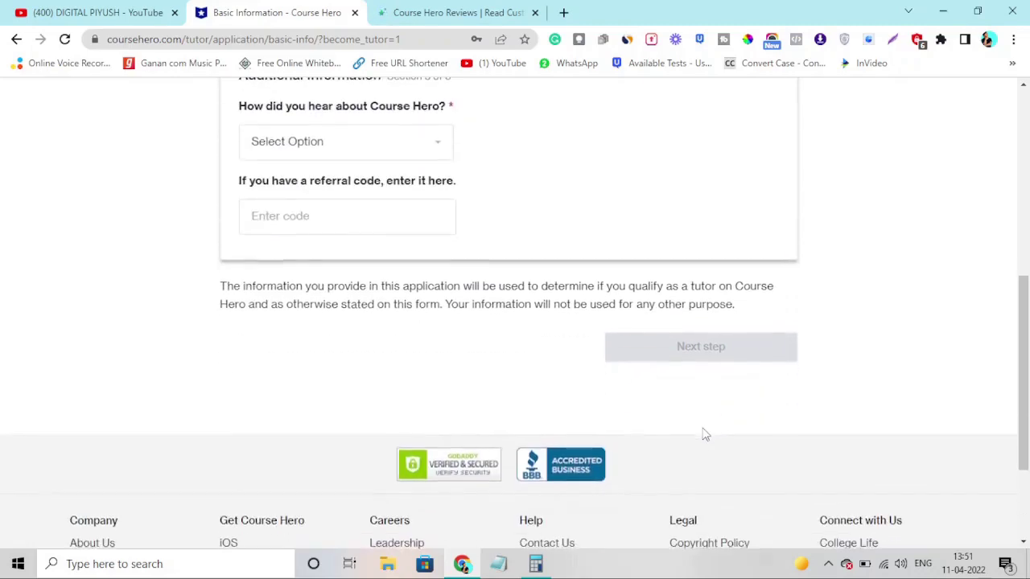
# Give Social Media and YouTube as the source for hearing about Course Hero, and proceed to subject selection.
pyautogui.scroll(3, 704, 434)
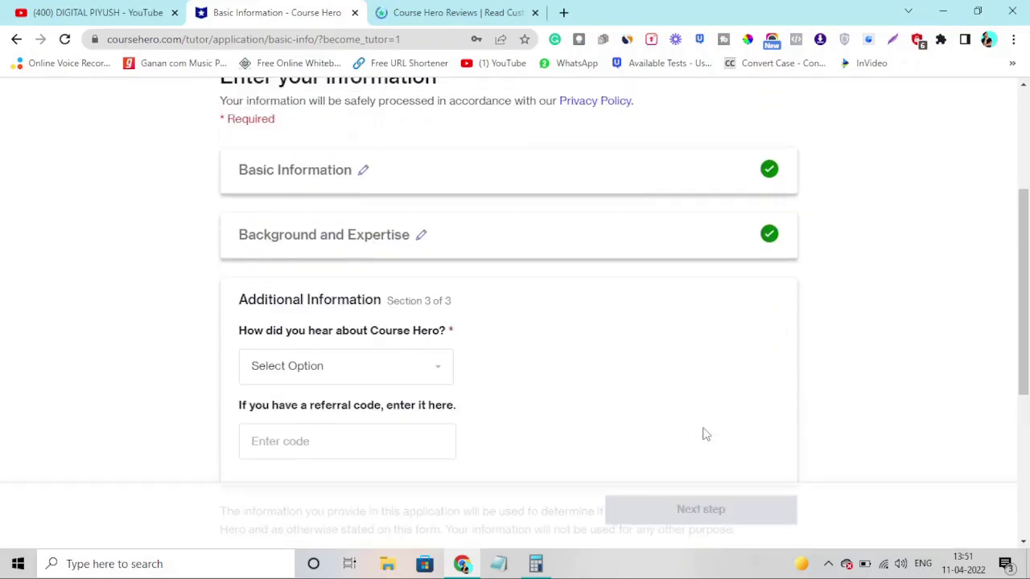
pyautogui.scroll(-1, 704, 435)
pyautogui.scroll(-3, 704, 434)
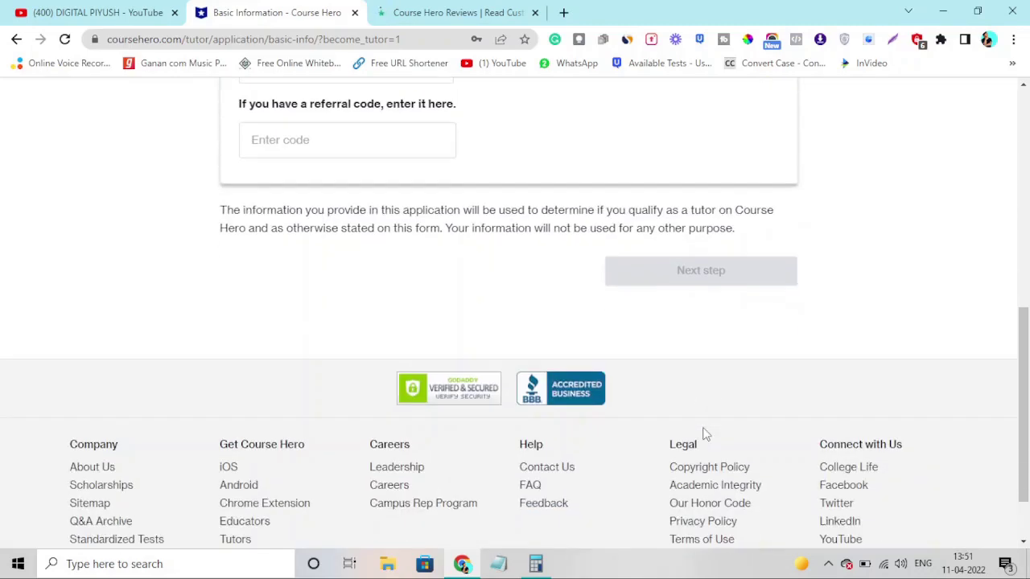
pyautogui.scroll(1, 704, 434)
pyautogui.scroll(1, 704, 435)
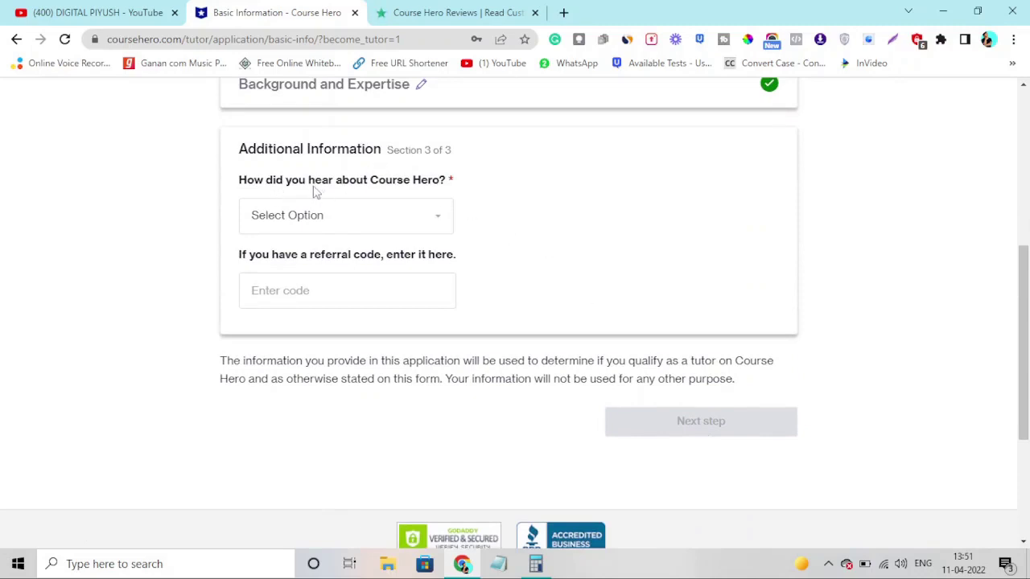
pyautogui.click(435, 220)
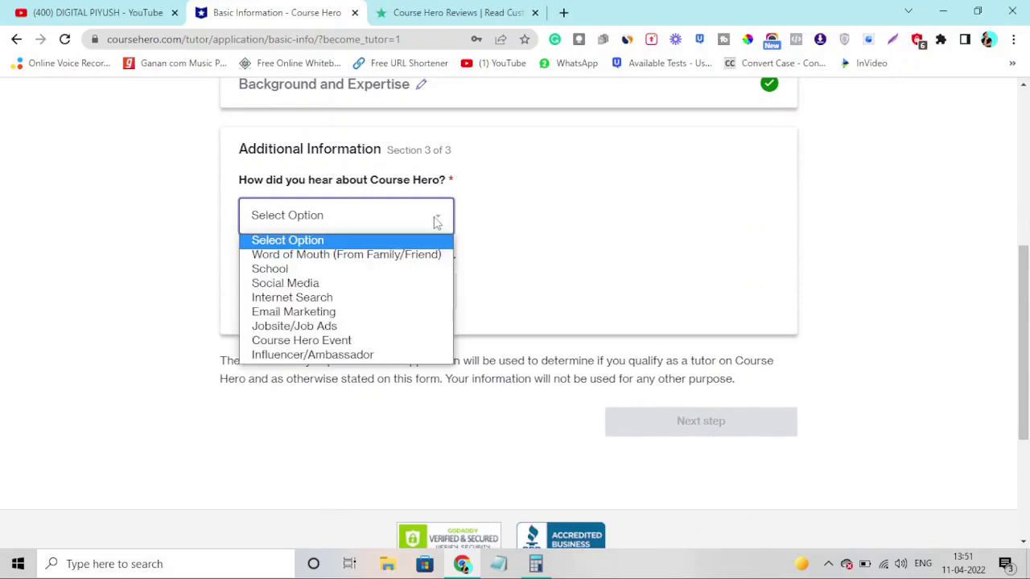
pyautogui.click(361, 283)
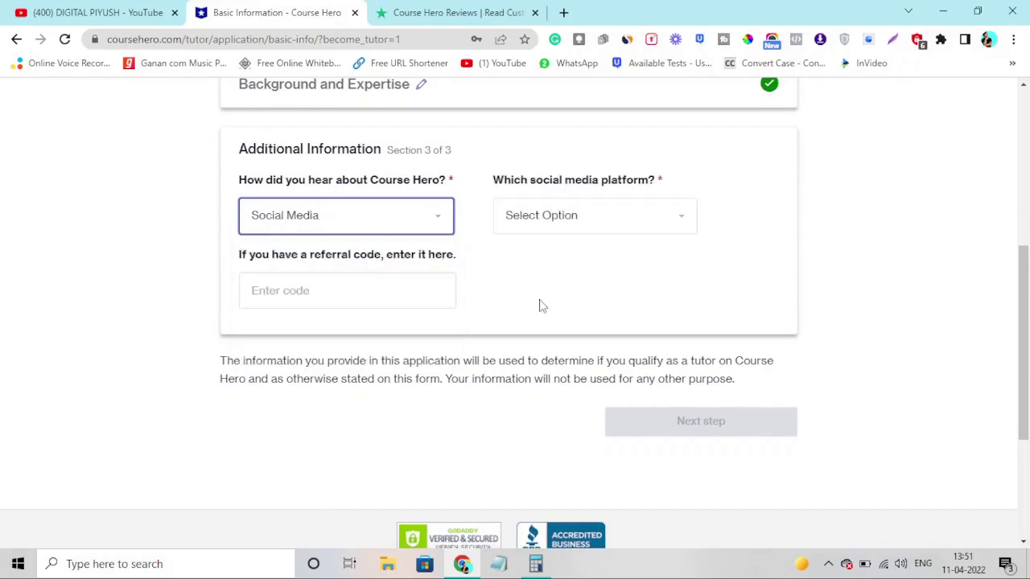
pyautogui.click(587, 216)
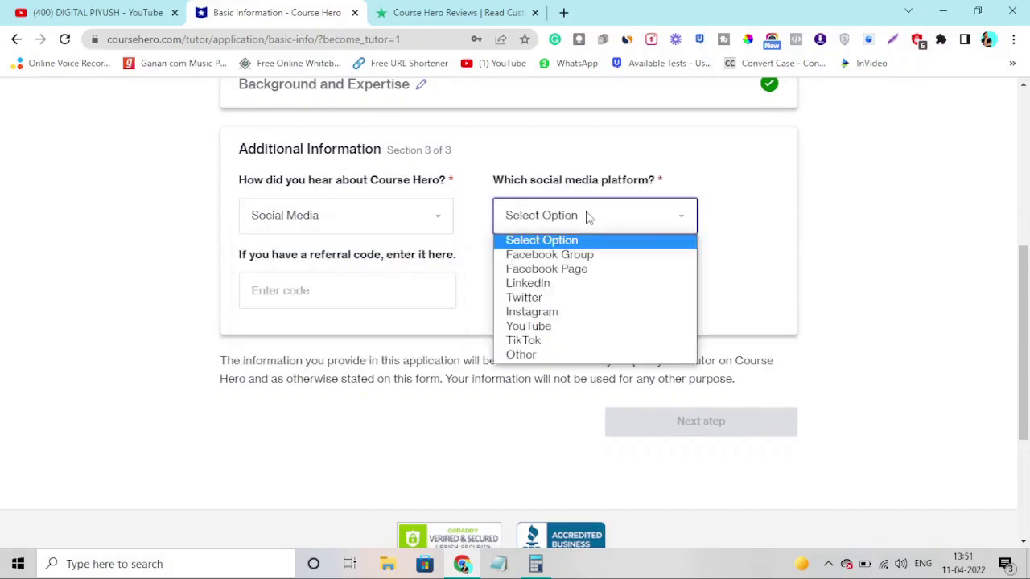
pyautogui.click(571, 330)
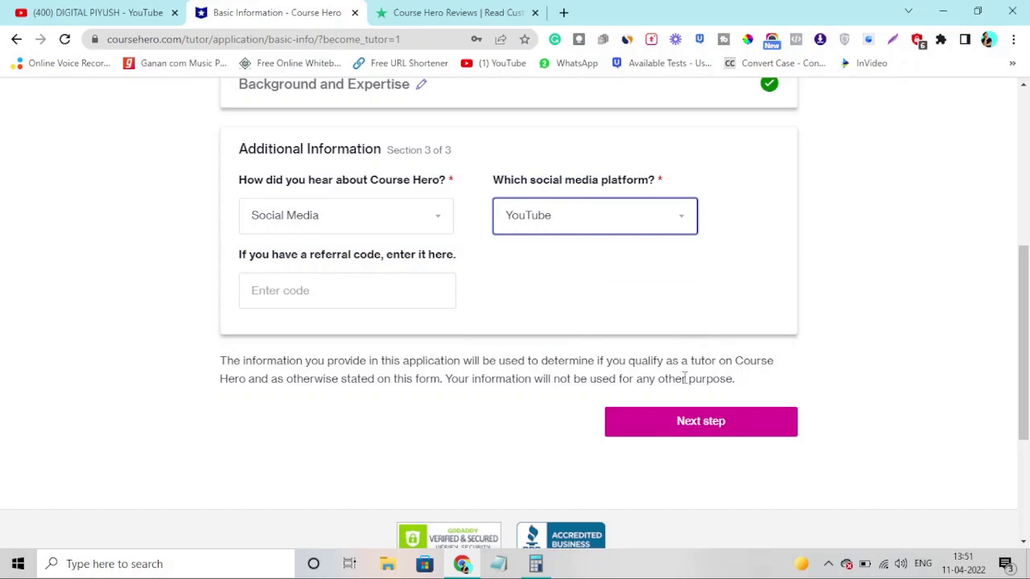
pyautogui.click(697, 423)
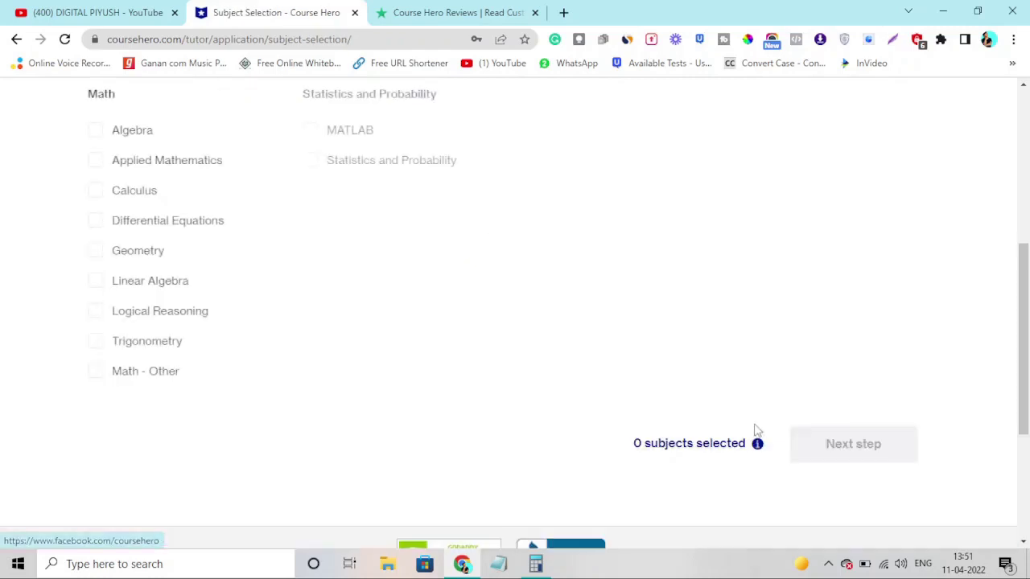
# Examine the tutoring subjects offered under Math, Social Science, and Arts & Humanities.
pyautogui.scroll(4, 539, 229)
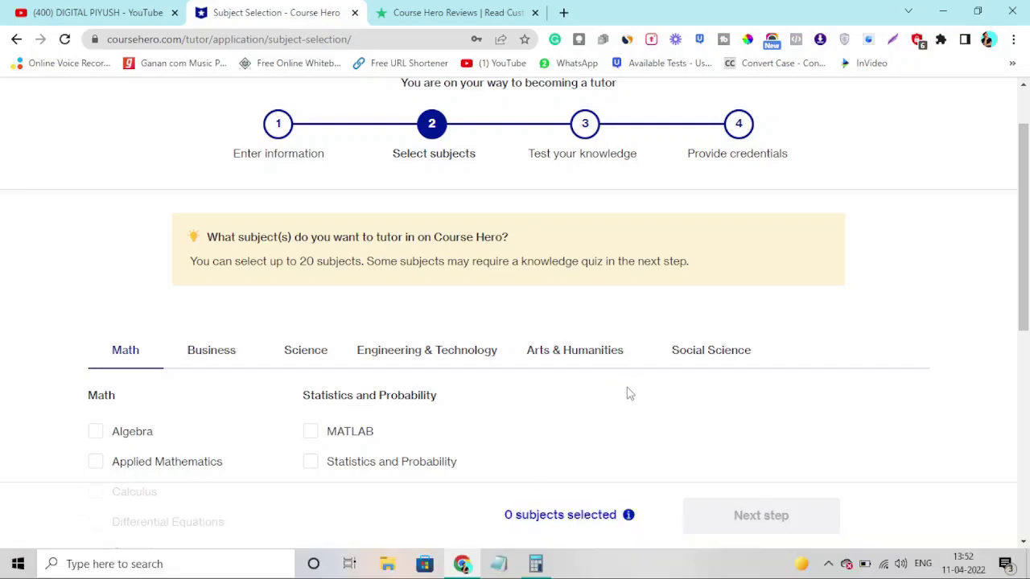
pyautogui.scroll(-3, 630, 394)
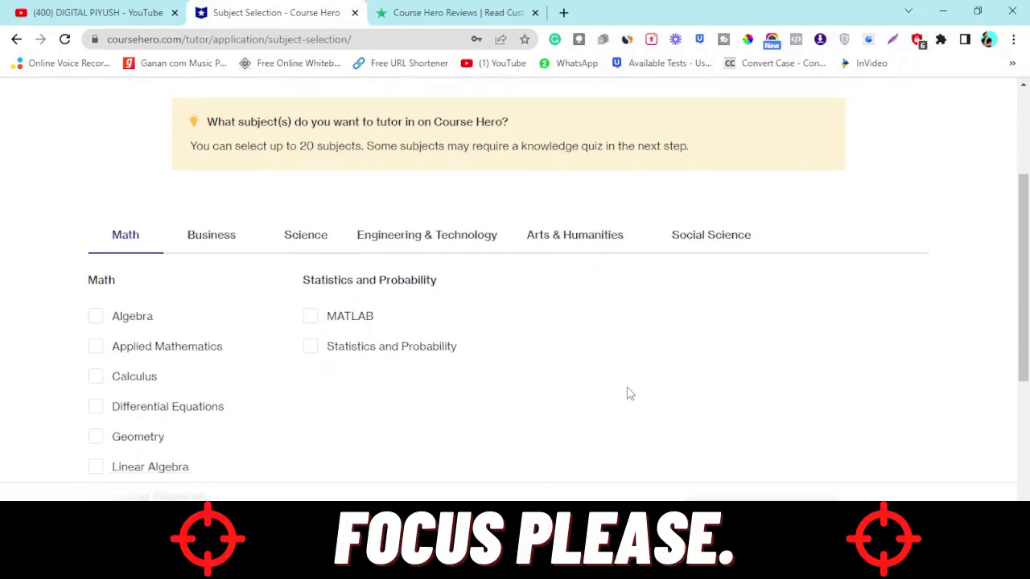
pyautogui.scroll(-2, 630, 394)
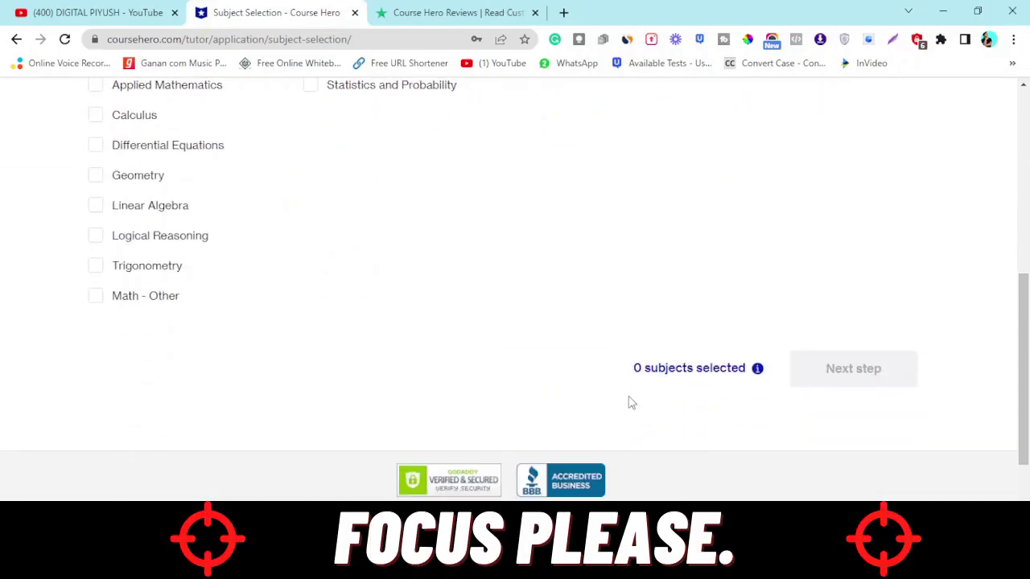
pyautogui.scroll(5, 632, 402)
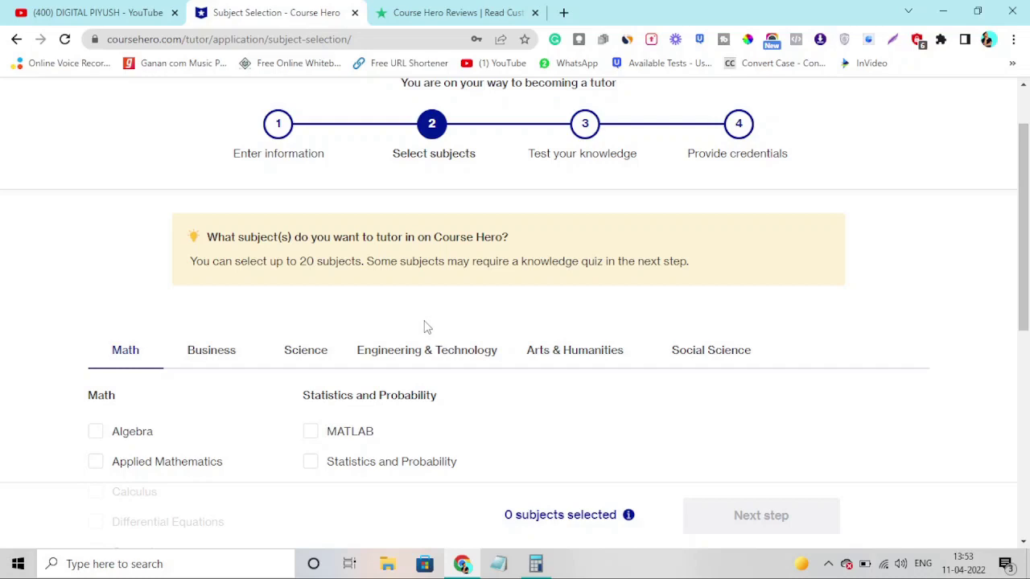
pyautogui.scroll(-2, 439, 325)
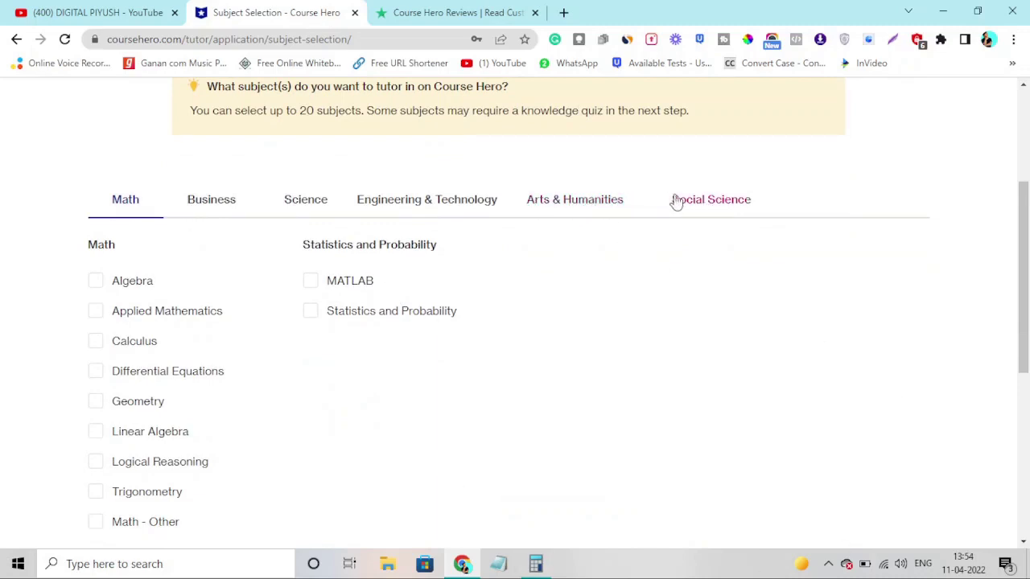
pyautogui.click(705, 201)
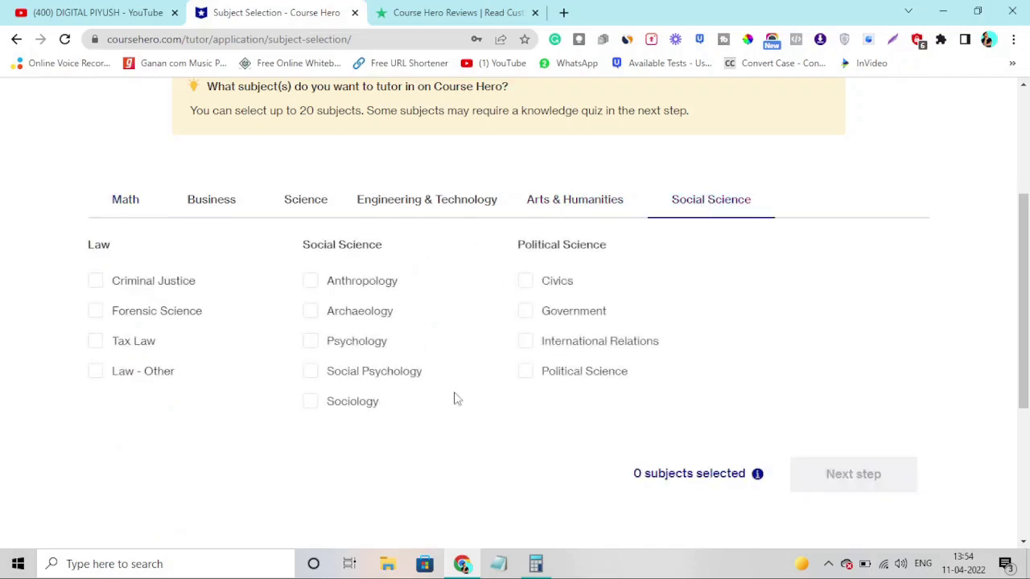
pyautogui.click(581, 216)
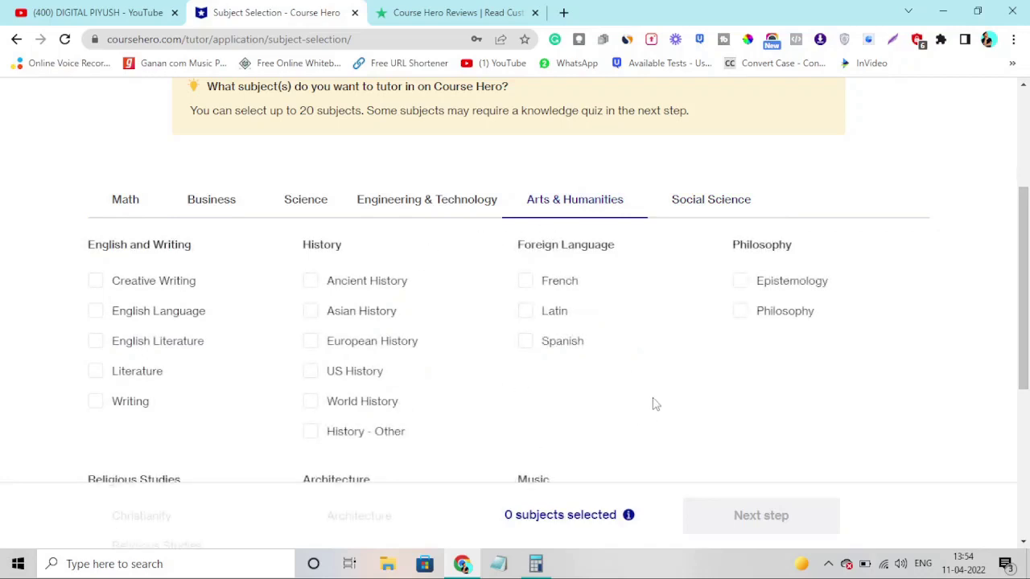
# Select Science subjects including Cell Biology, Genetics and Chemistry, and display the Math subjects.
pyautogui.click(298, 207)
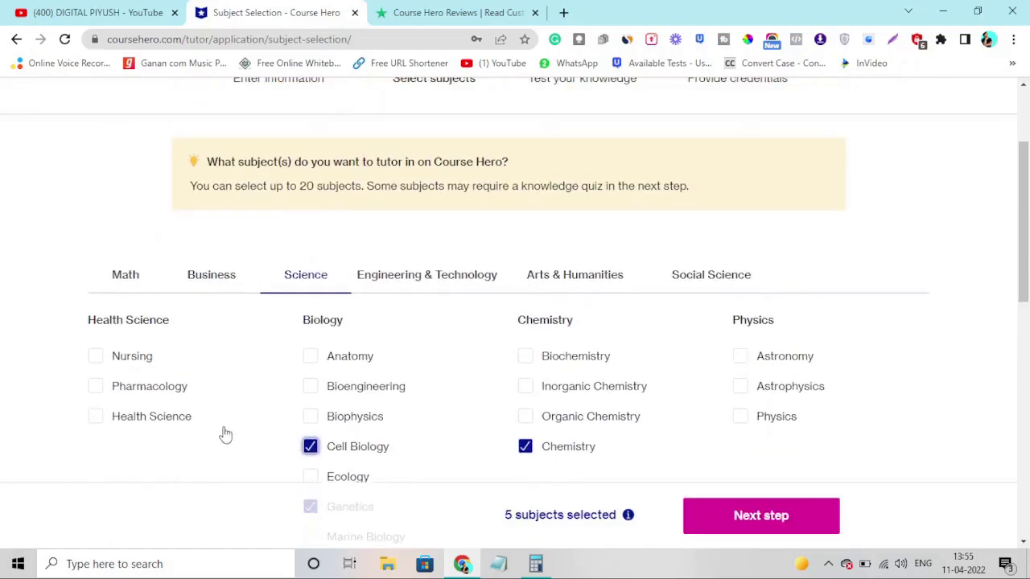
pyautogui.click(126, 273)
pyautogui.scroll(-2, 354, 406)
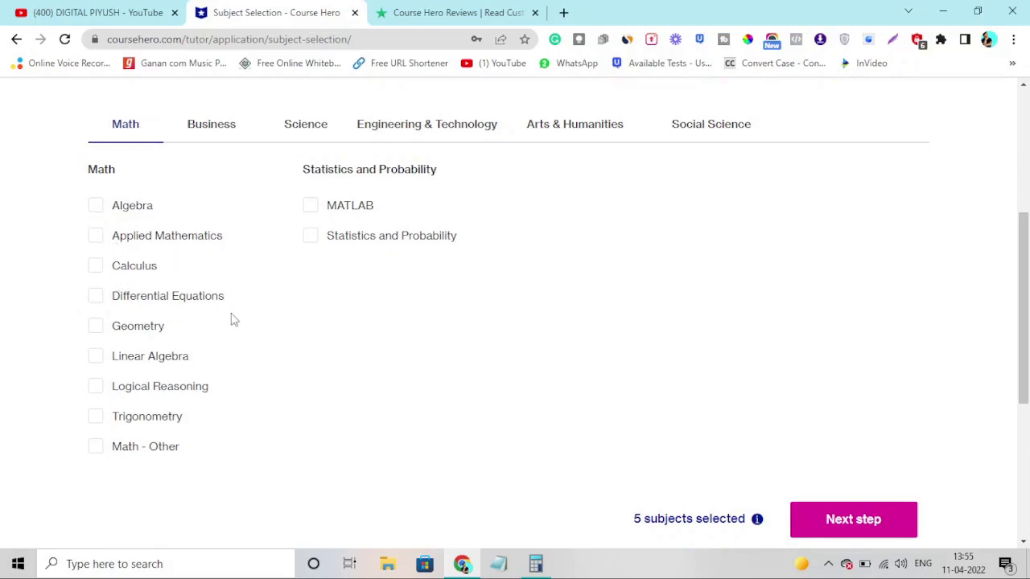
# Review the Business, Science, Engineering & Technology, Arts & Humanities and Social Science subjects, and proceed to the knowledge quizzes with the current selection.
pyautogui.click(223, 124)
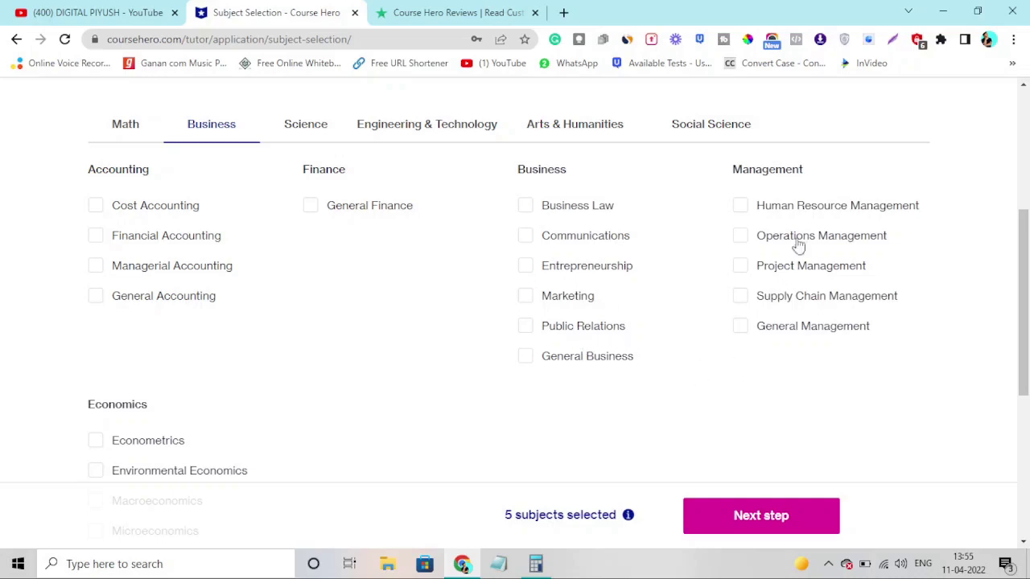
pyautogui.click(298, 129)
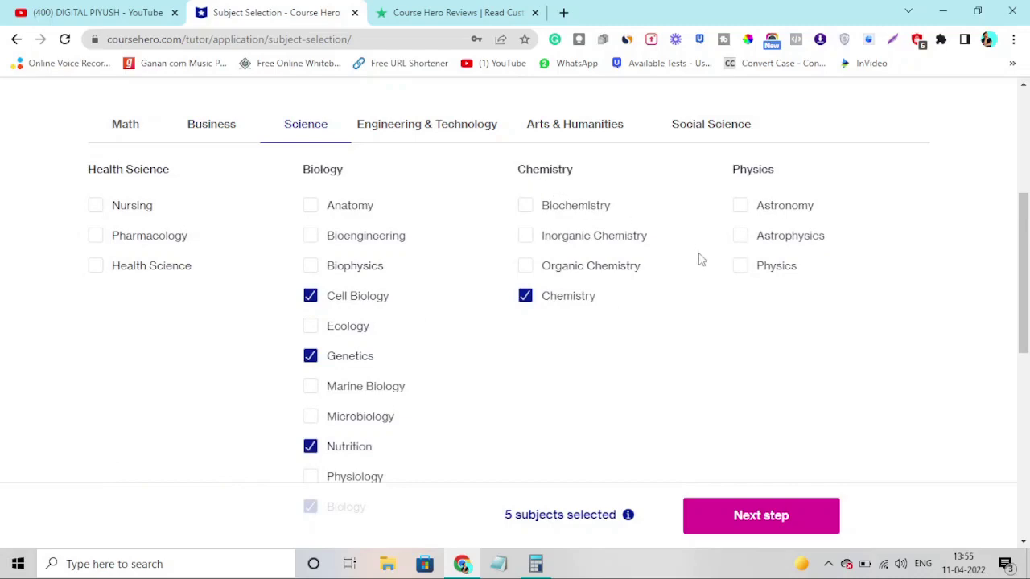
pyautogui.click(427, 135)
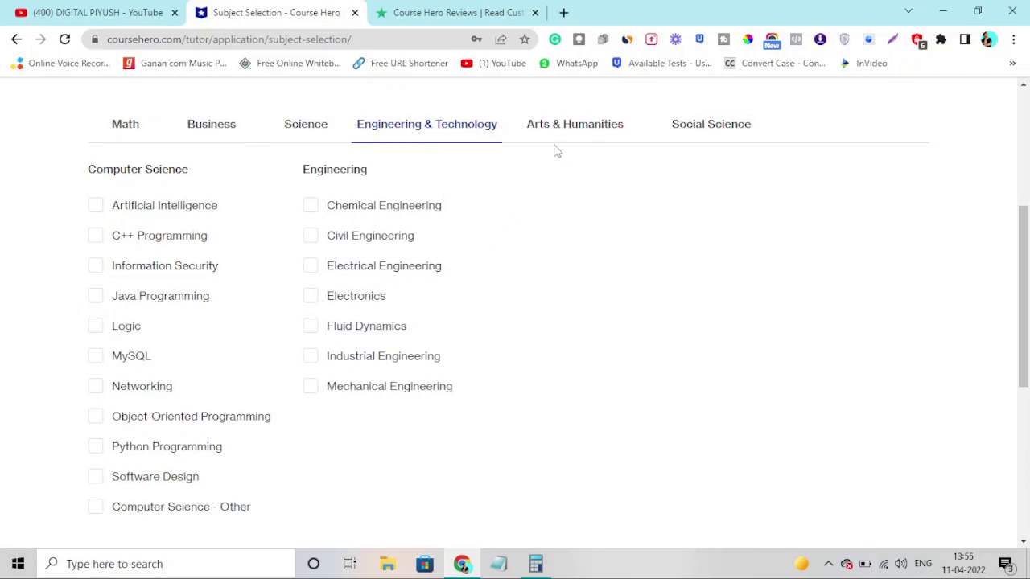
pyautogui.click(575, 131)
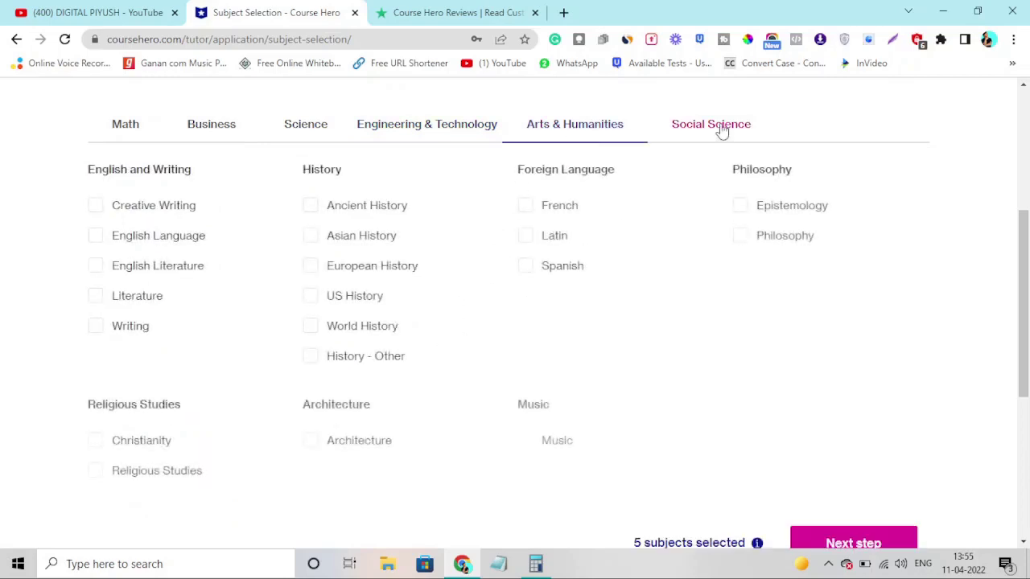
pyautogui.click(717, 129)
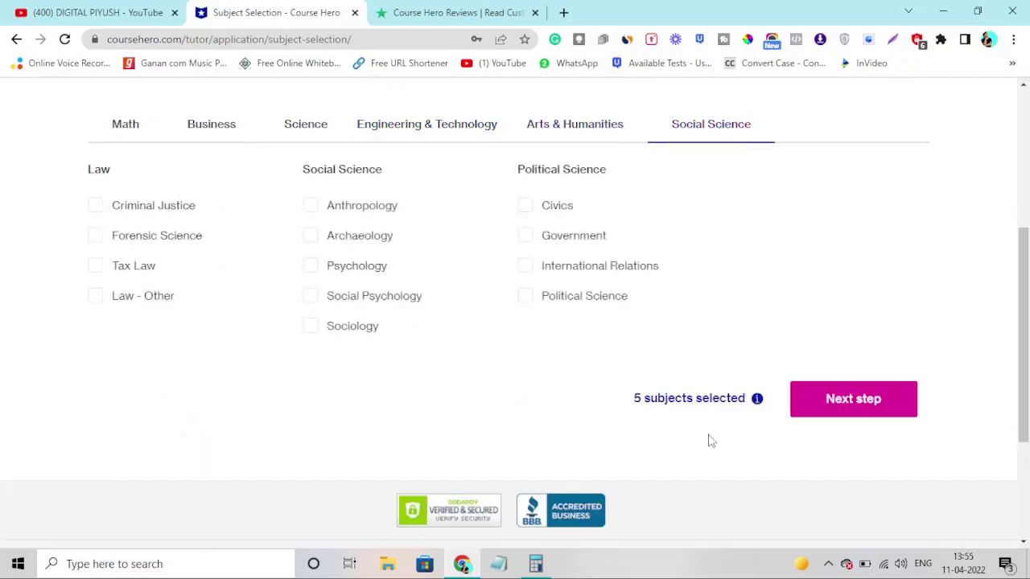
pyautogui.click(833, 407)
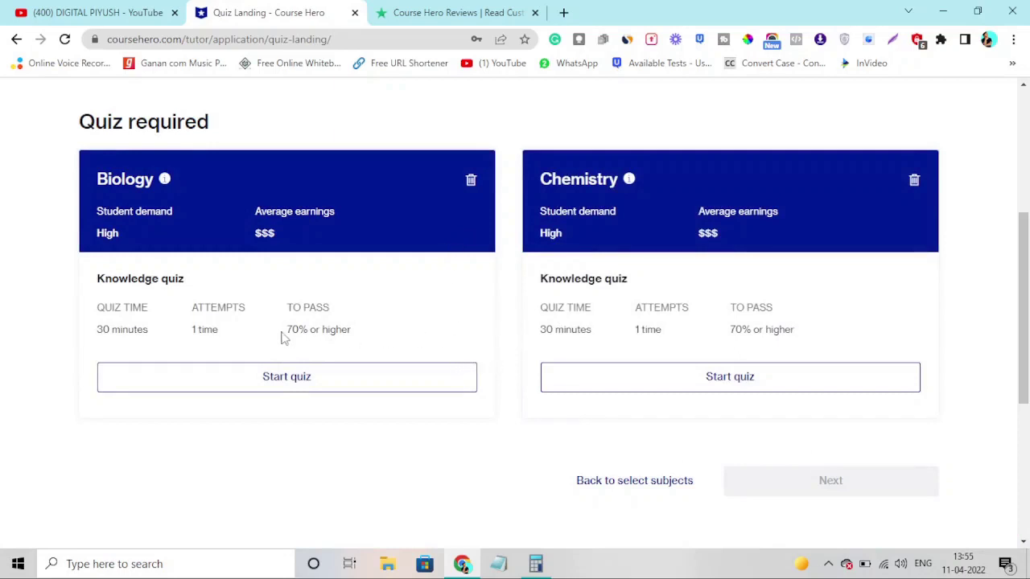
# Review the quiz instructions and requirements, and start the Biology knowledge quiz.
pyautogui.moveTo(167, 208)
pyautogui.scroll(3, 233, 334)
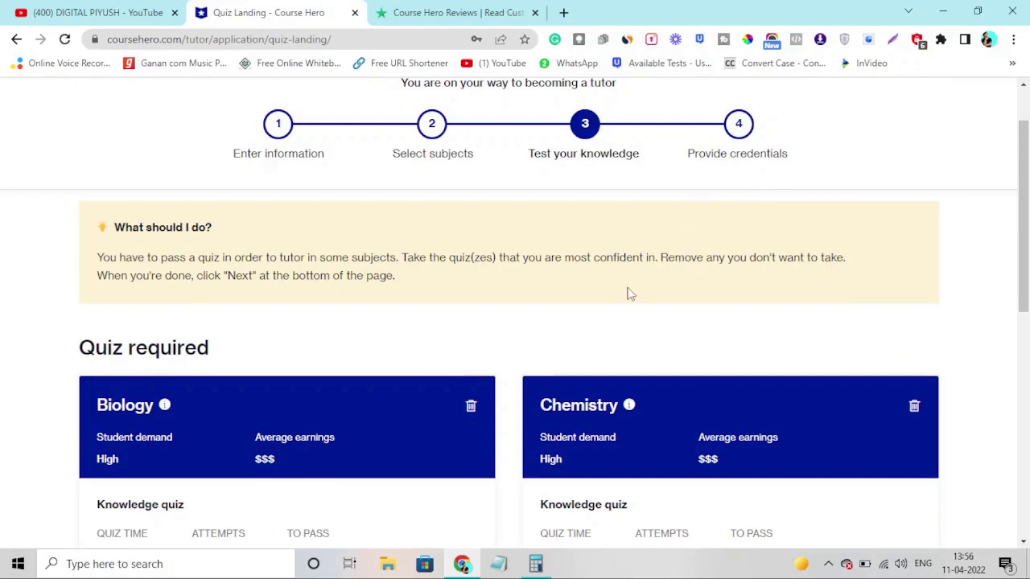
pyautogui.scroll(-3, 519, 257)
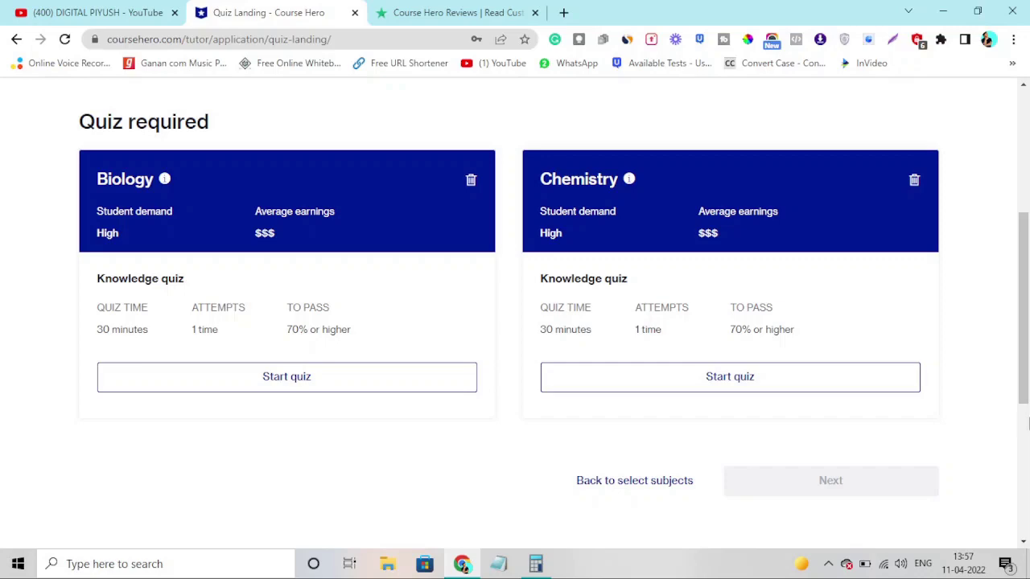
pyautogui.scroll(4, 1028, 424)
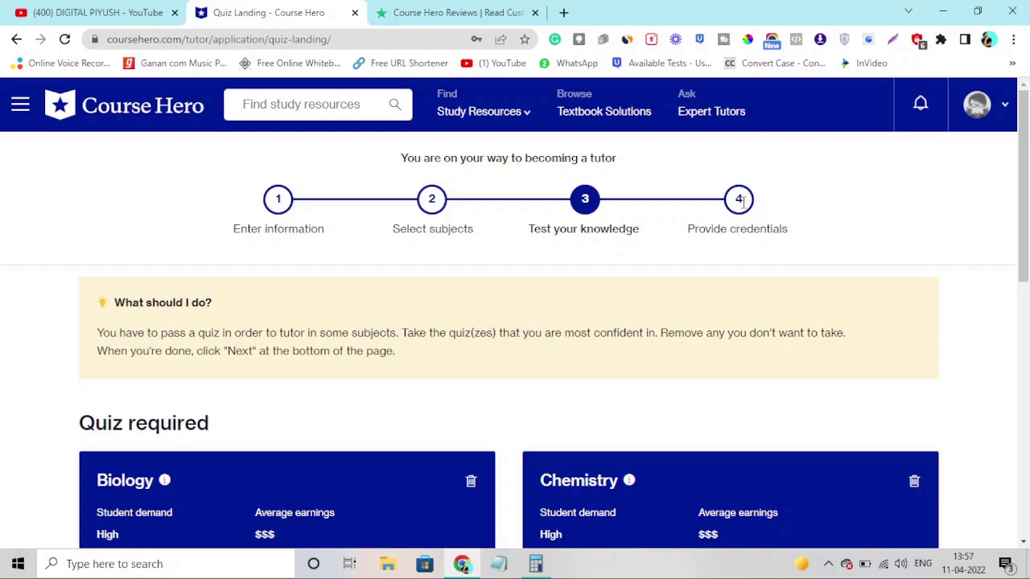
pyautogui.scroll(-2, 724, 201)
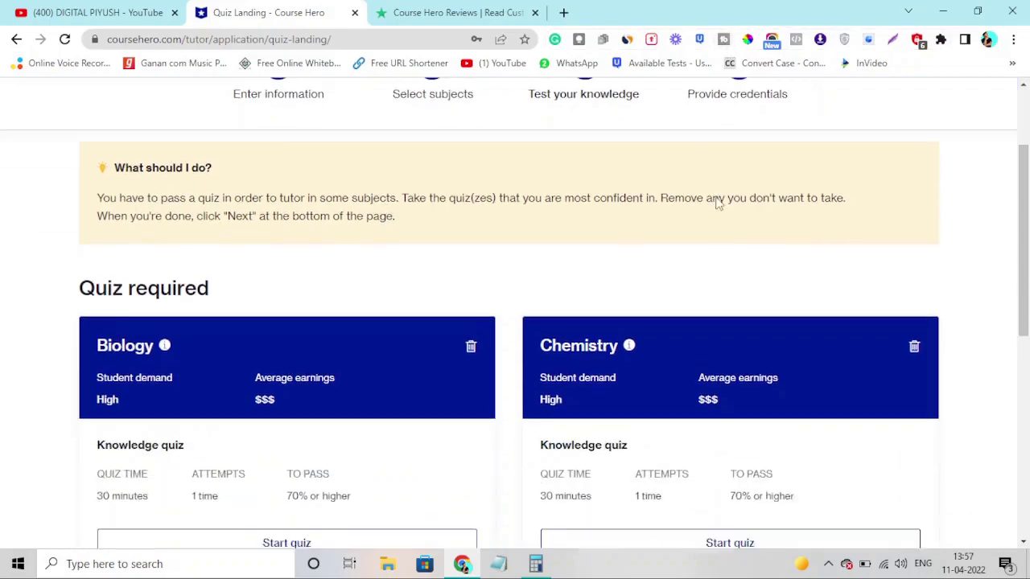
pyautogui.click(287, 527)
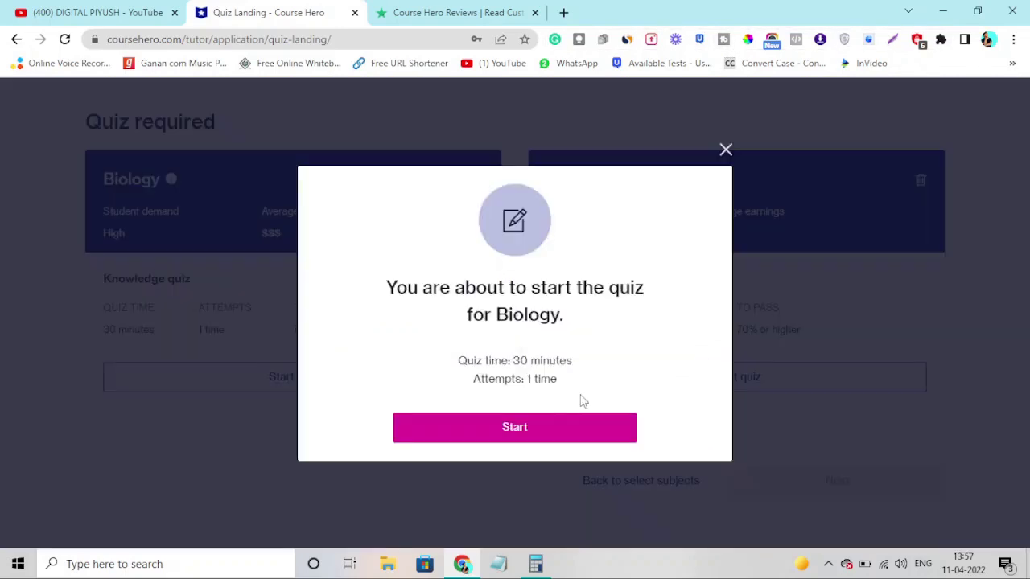
pyautogui.click(551, 430)
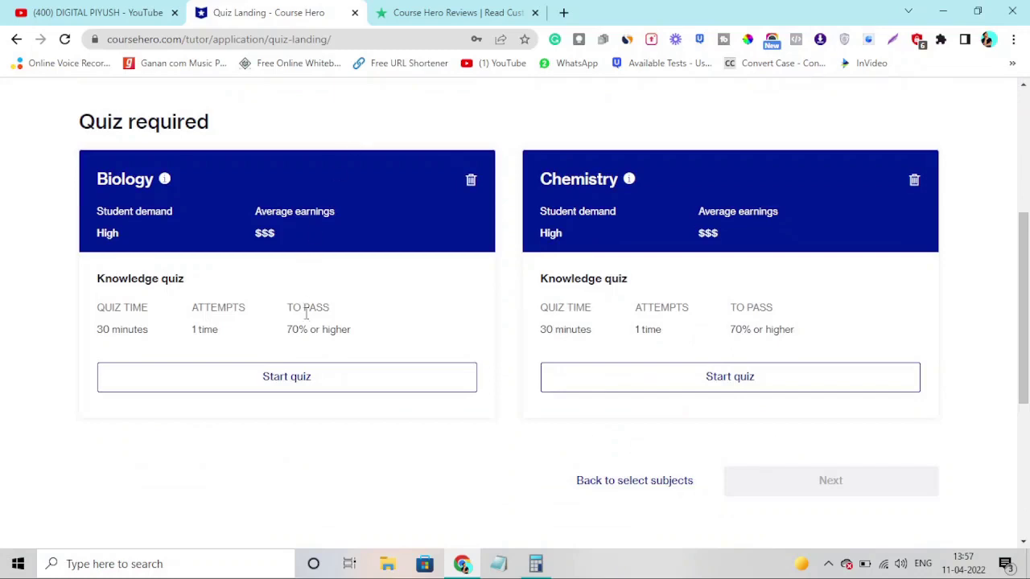
pyautogui.click(287, 377)
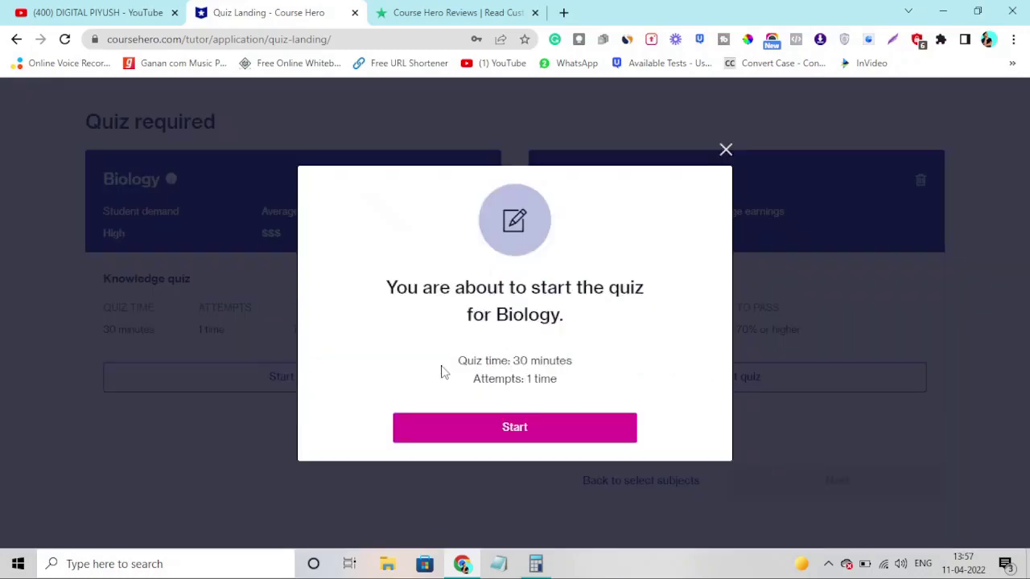
pyautogui.click(583, 426)
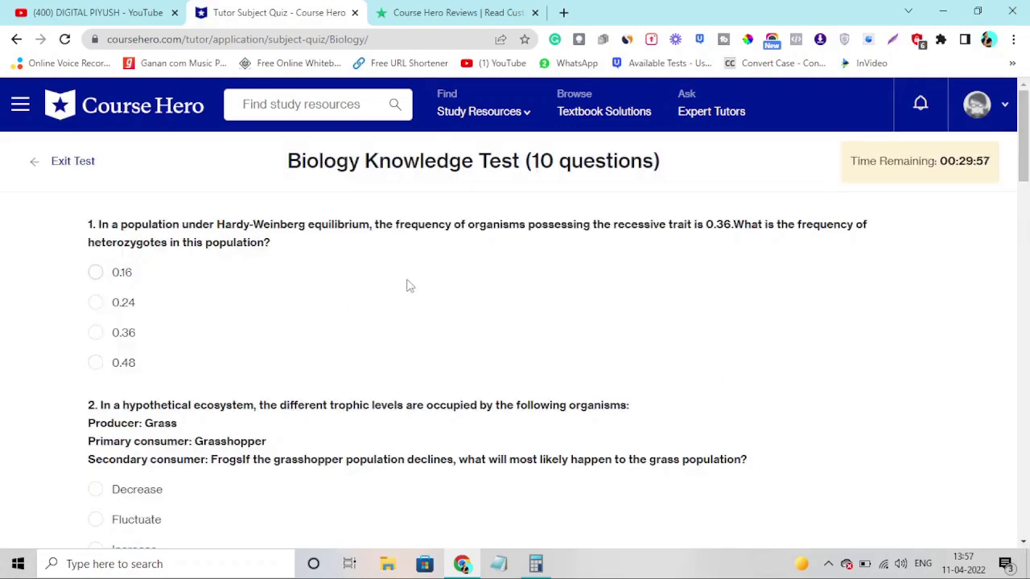
# Look through all the questions of the Biology Knowledge Test down to the end.
pyautogui.scroll(-10, 547, 409)
pyautogui.scroll(-15, 549, 411)
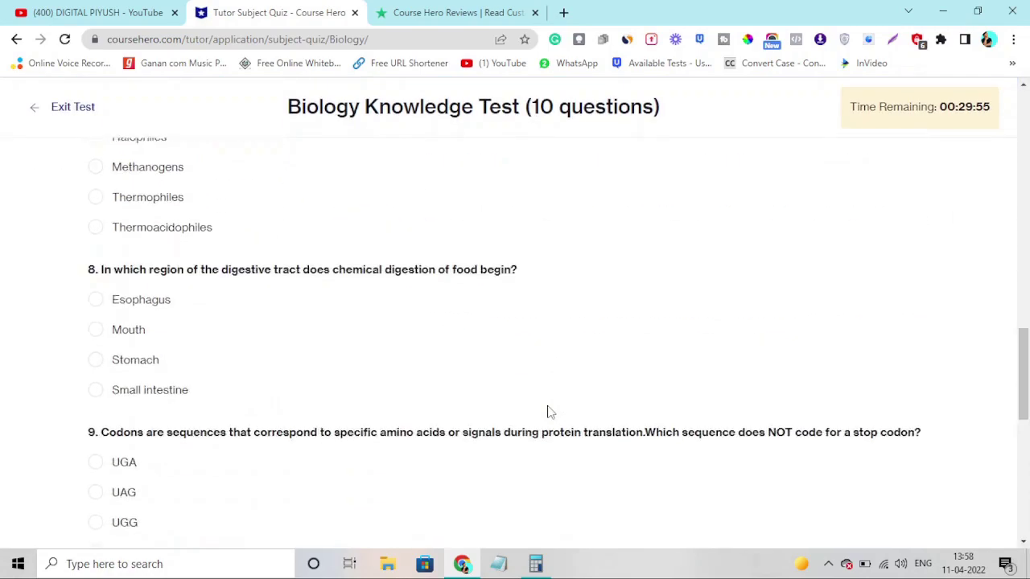
pyautogui.scroll(5, 549, 412)
pyautogui.click(547, 412)
pyautogui.scroll(-1, 547, 412)
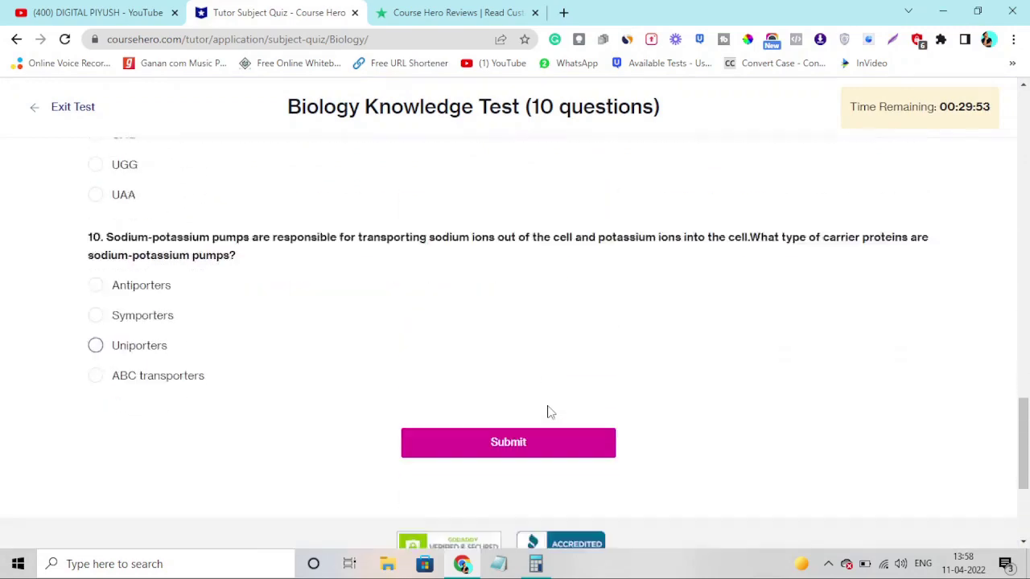
pyautogui.scroll(20, 548, 412)
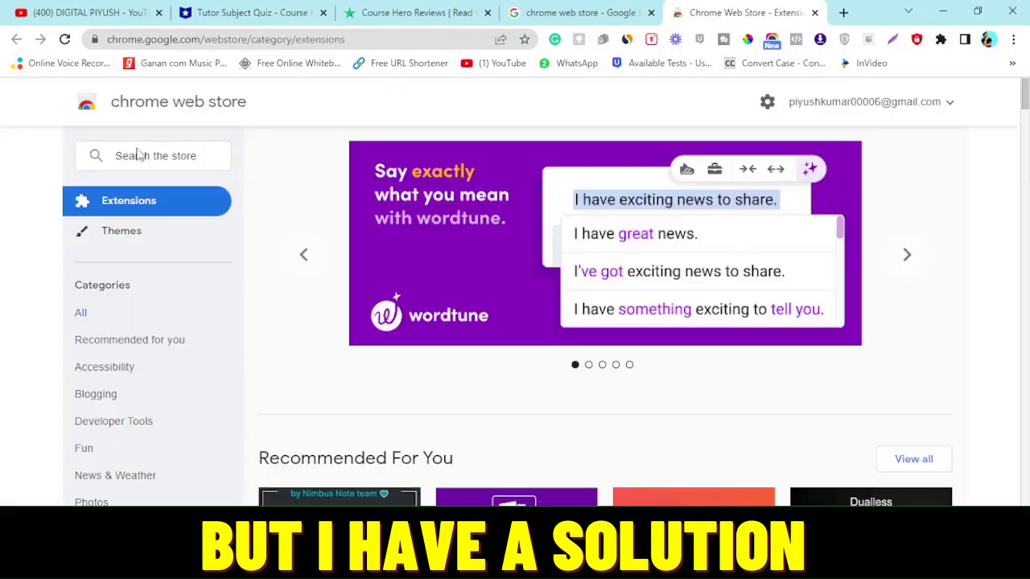
# Search the Chrome Web Store for copyfish and open the Copyfish Free OCR Software page.
pyautogui.click(153, 155)
pyautogui.write('copyfish')
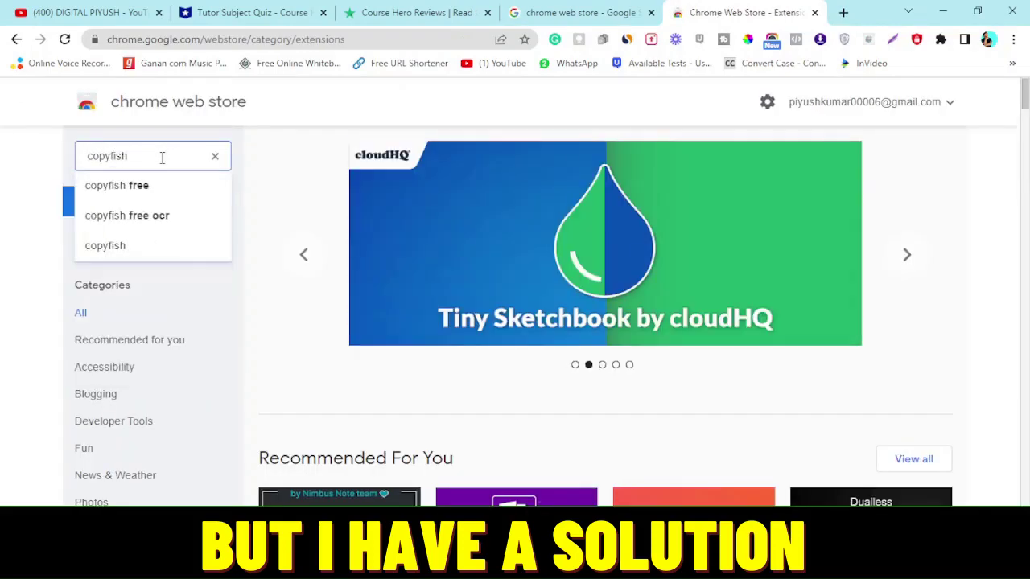
pyautogui.click(105, 211)
pyautogui.click(456, 272)
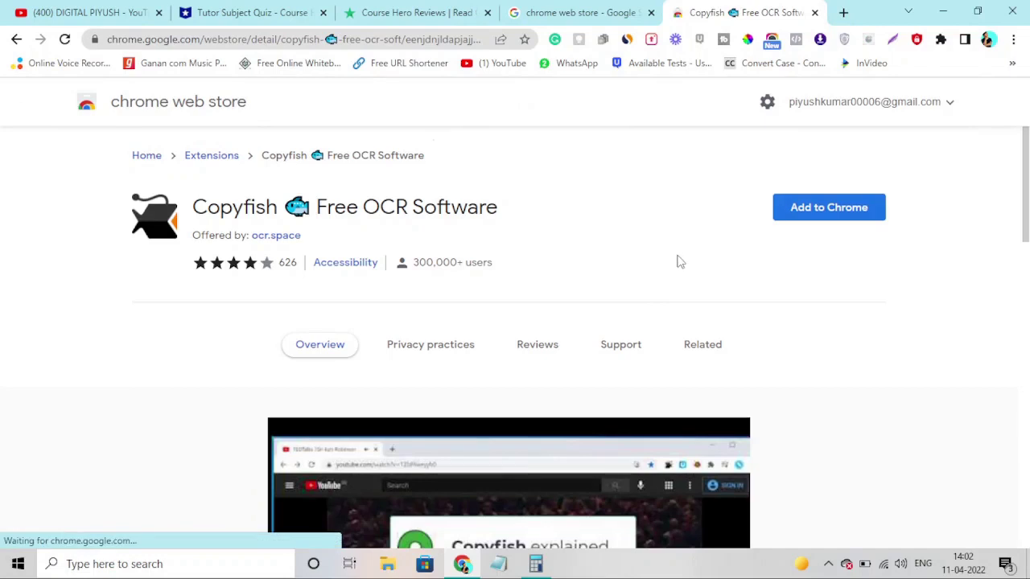
# Add the Copyfish Free OCR Software extension to Chrome and approve its permissions.
pyautogui.click(820, 218)
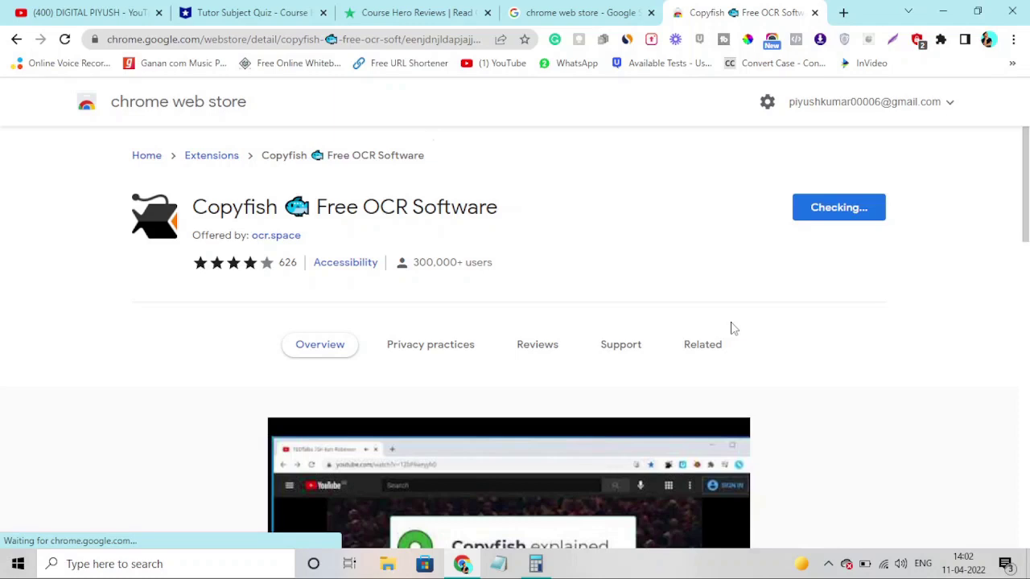
pyautogui.scroll(-2, 732, 328)
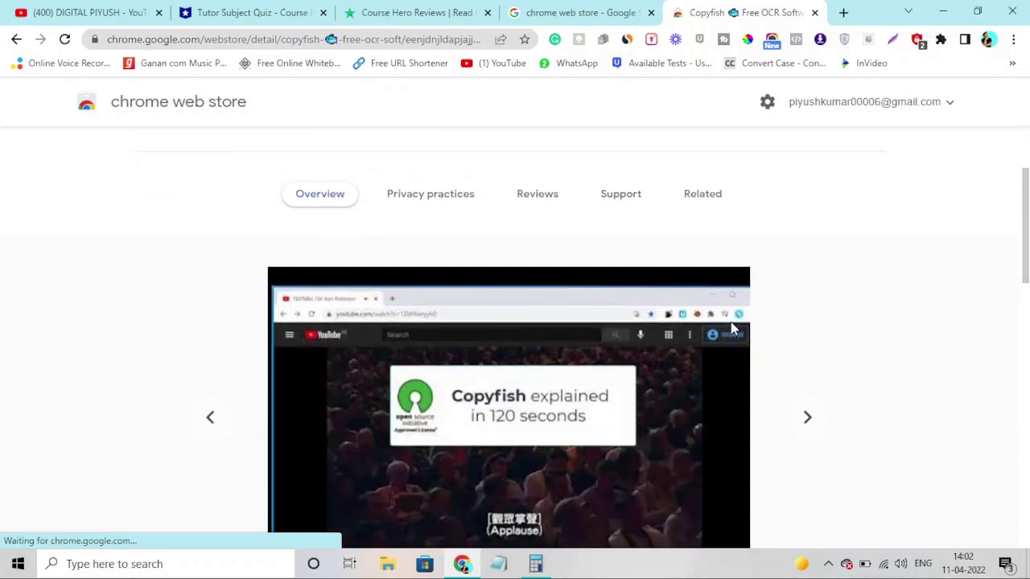
pyautogui.scroll(2, 732, 329)
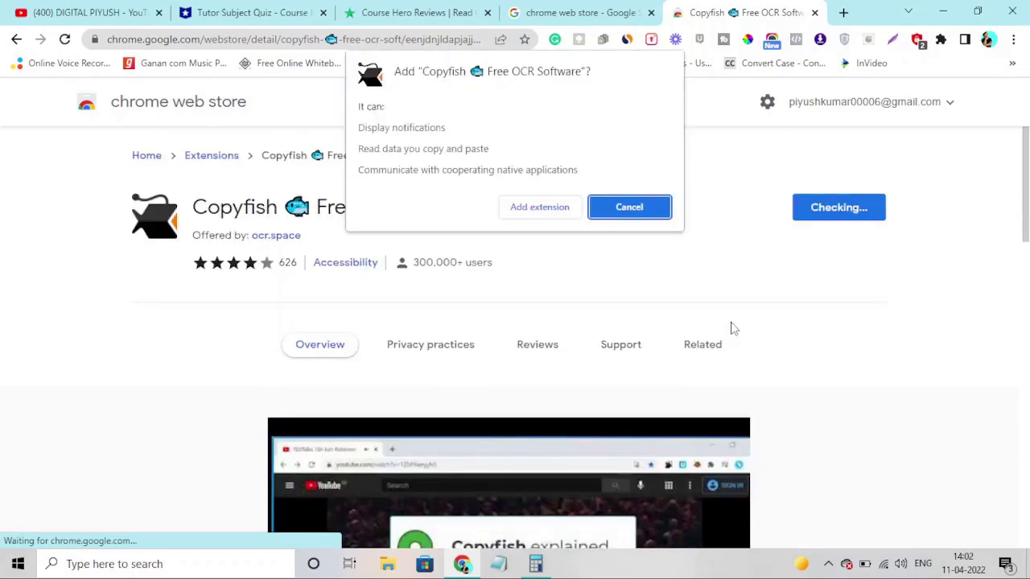
pyautogui.click(552, 209)
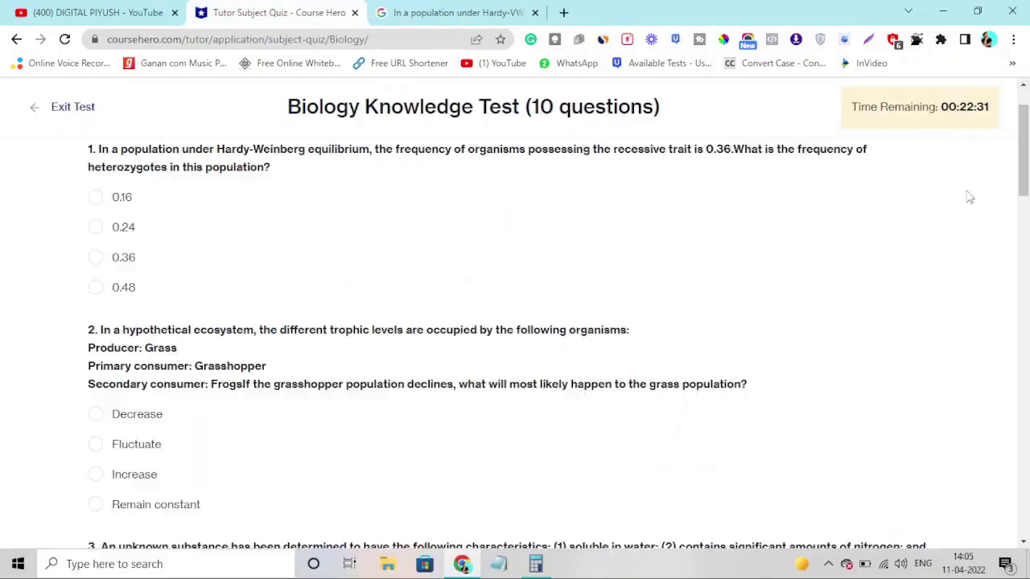
# Capture question 2 of the Biology test with Copyfish and copy the recognized question text.
pyautogui.click(909, 38)
pyautogui.moveTo(70, 317); pyautogui.dragTo(704, 414)
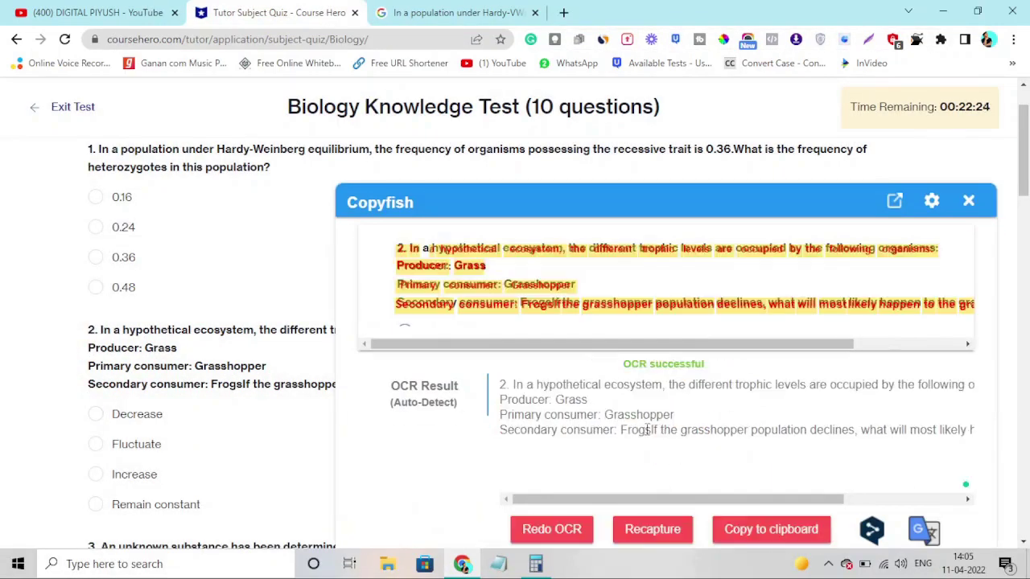
pyautogui.moveTo(501, 373); pyautogui.dragTo(975, 419)
pyautogui.hotkey('ctrl', 'c')
# Search Google in a new tab for the copied hypothetical ecosystem question and look through the results.
pyautogui.click(563, 12)
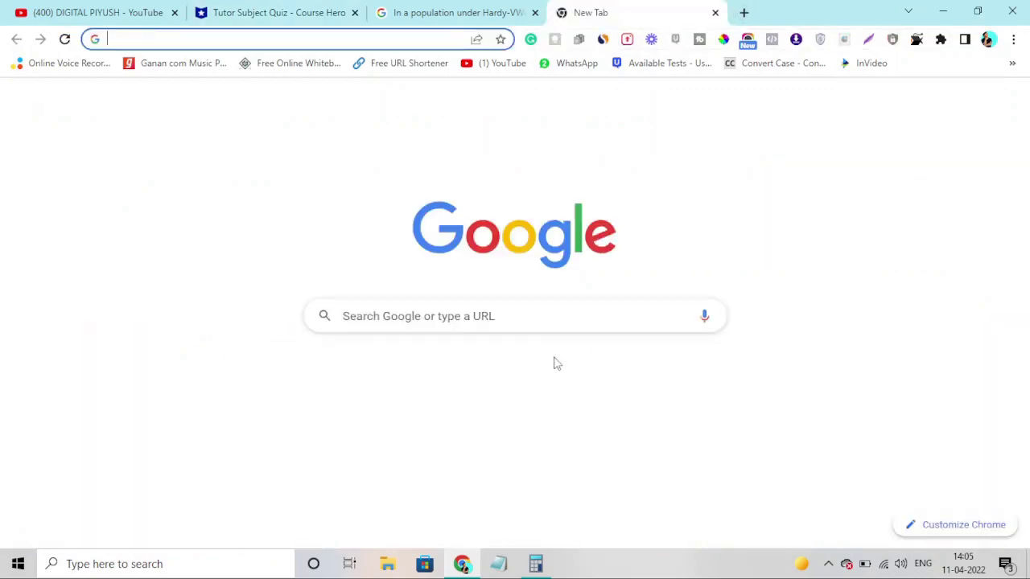
pyautogui.rightClick(586, 315)
pyautogui.click(616, 175)
pyautogui.press('Return')
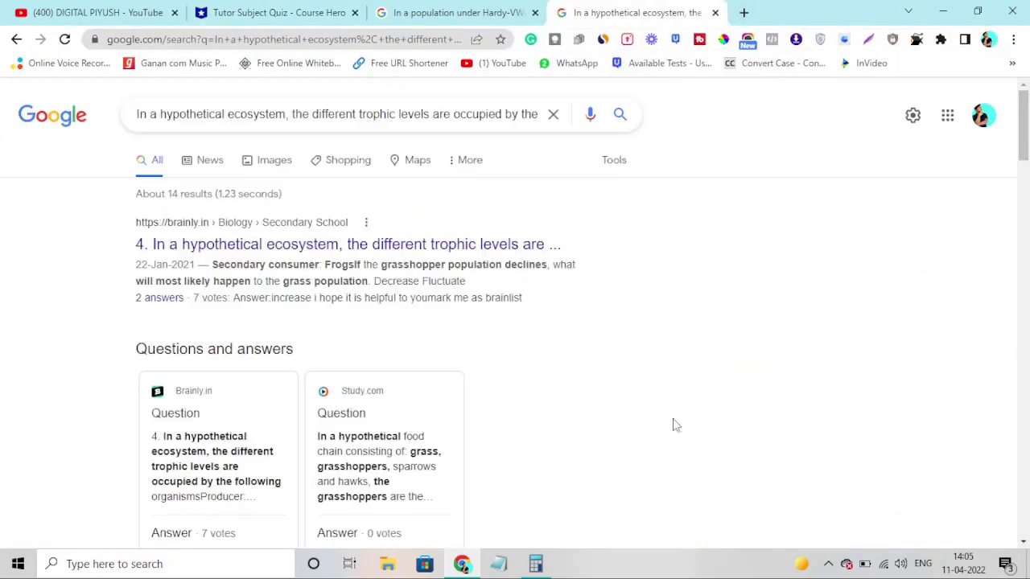
pyautogui.scroll(-7, 673, 424)
# Return to the Biology Knowledge Test and bring up the answer options of question 2.
pyautogui.click(273, 12)
pyautogui.scroll(-2, 216, 322)
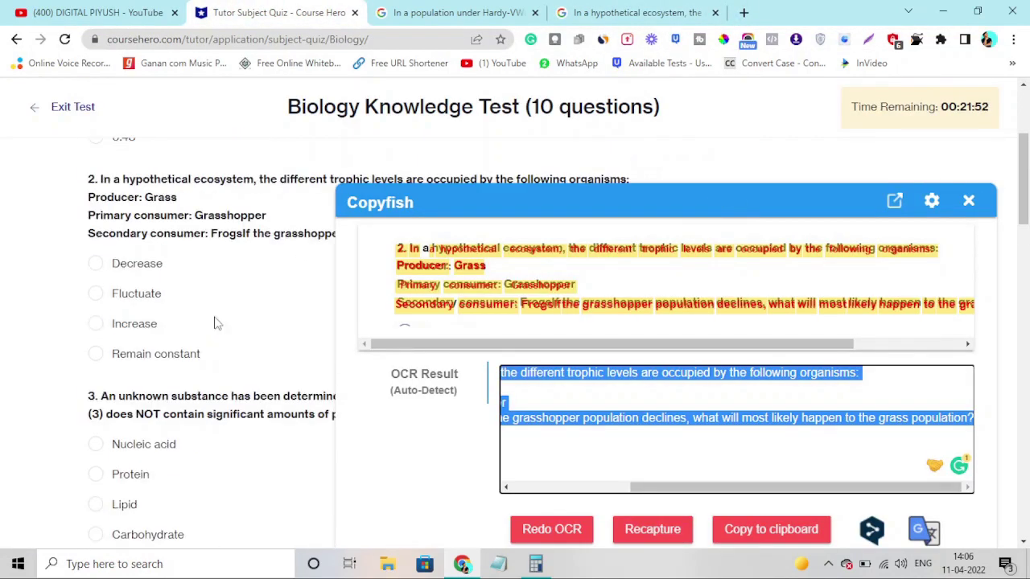